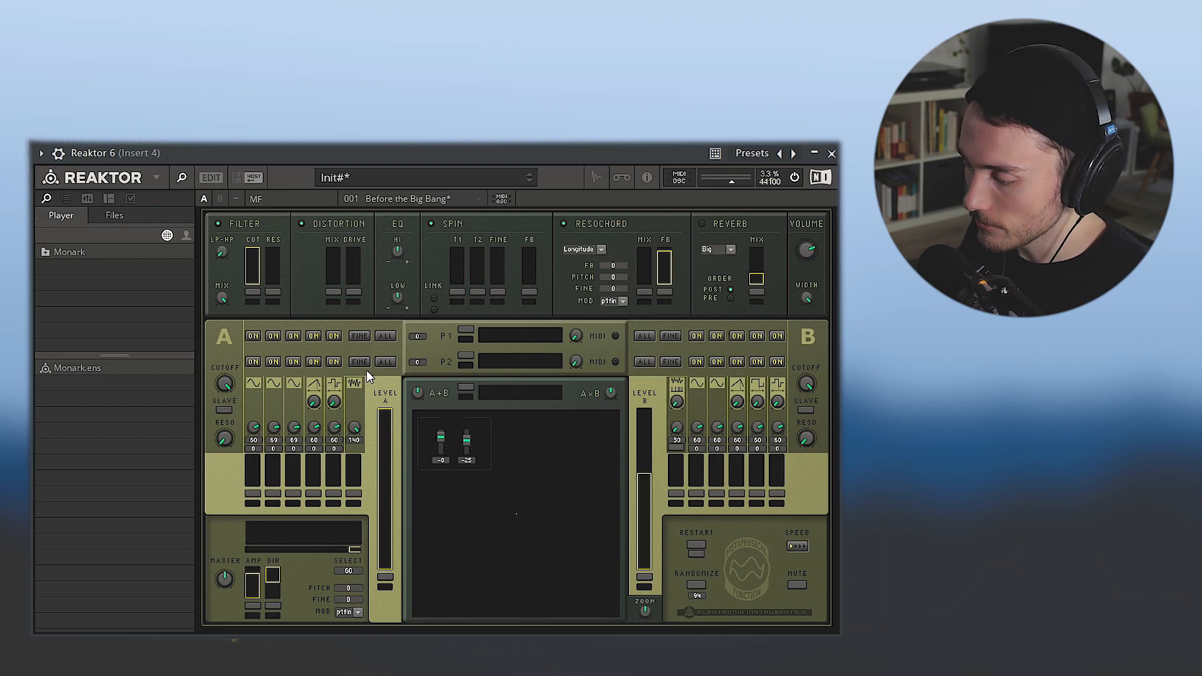
Set the two mix level faders to -9.5 and -6.
{"action": "left_click_drag", "start_coordinate": [468, 446], "coordinate": [446, 428]}
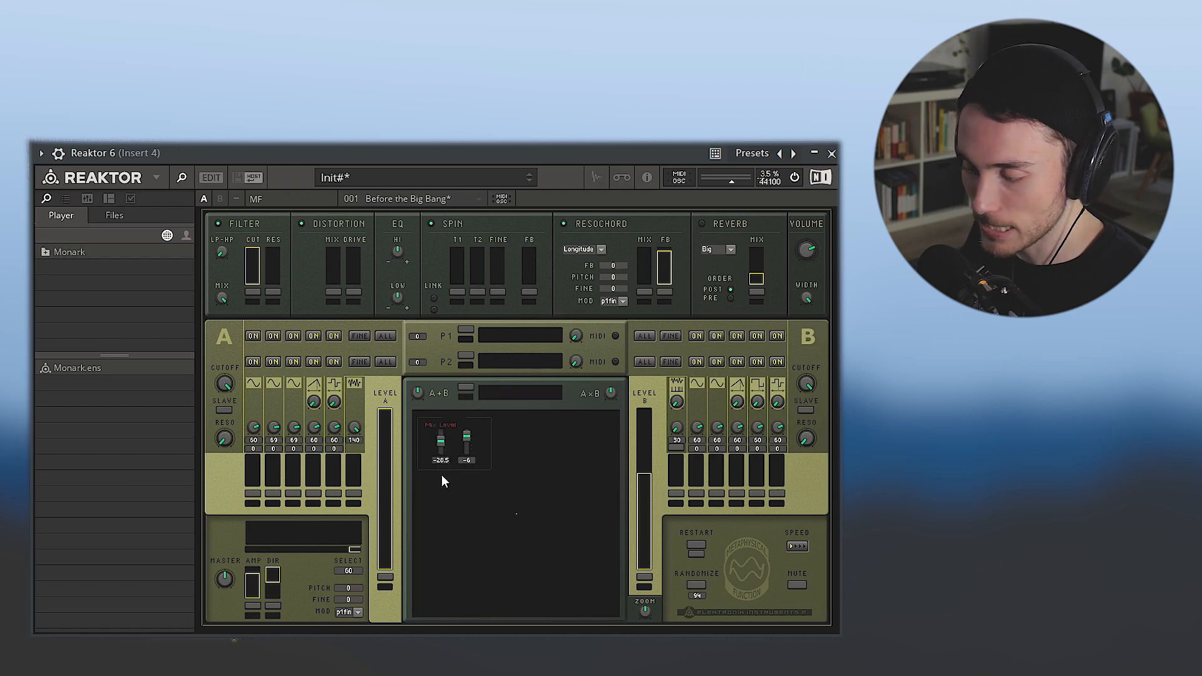
{"action": "left_click_drag", "start_coordinate": [437, 442], "coordinate": [450, 417]}
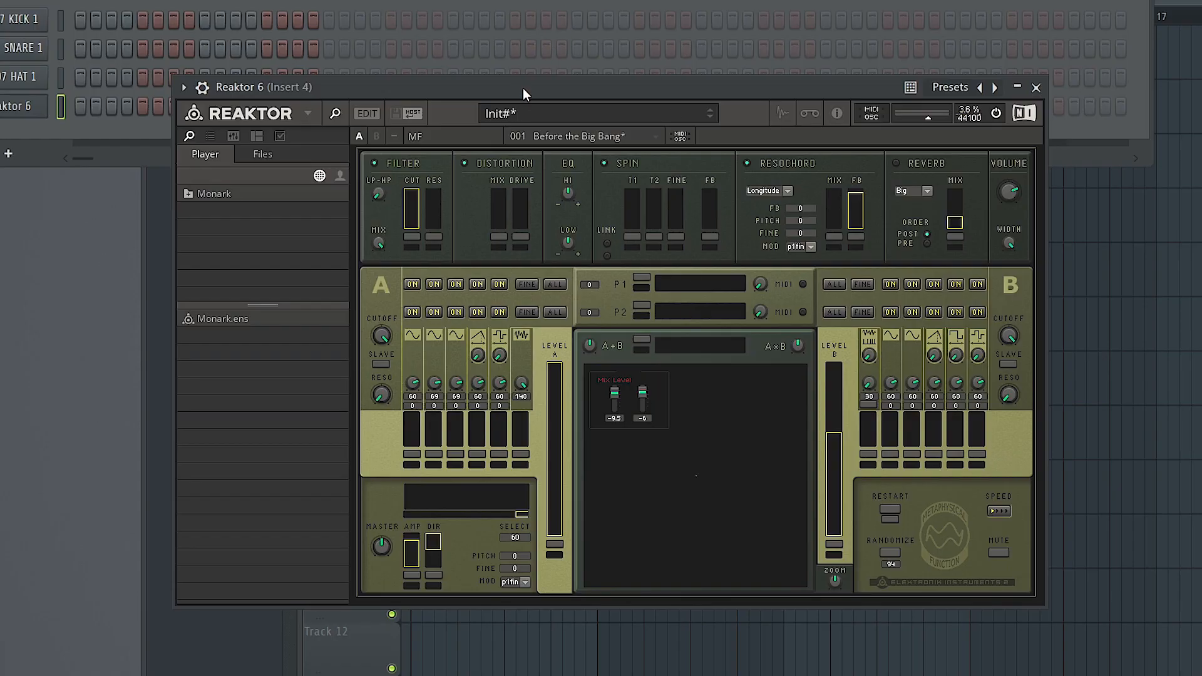
{"action": "mouse_move", "coordinate": [523, 88]}
{"action": "left_mouse_down"}
{"action": "mouse_move", "coordinate": [548, 85]}
{"action": "mouse_move", "coordinate": [511, 82]}
{"action": "left_mouse_up"}
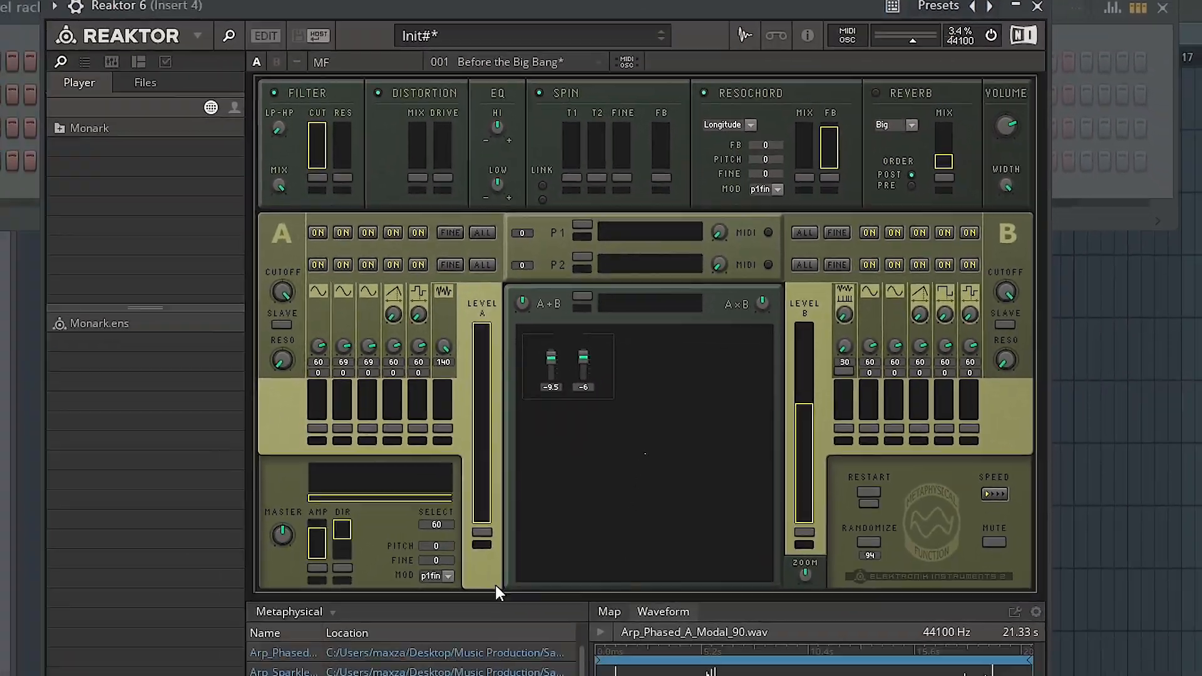
Examine the Metaphysical sample map's file list and the waveform of Arp_Phased_A_Modal_90.wav.
{"action": "scroll", "coordinate": [508, 582], "scroll_direction": "down", "scroll_amount": 3}
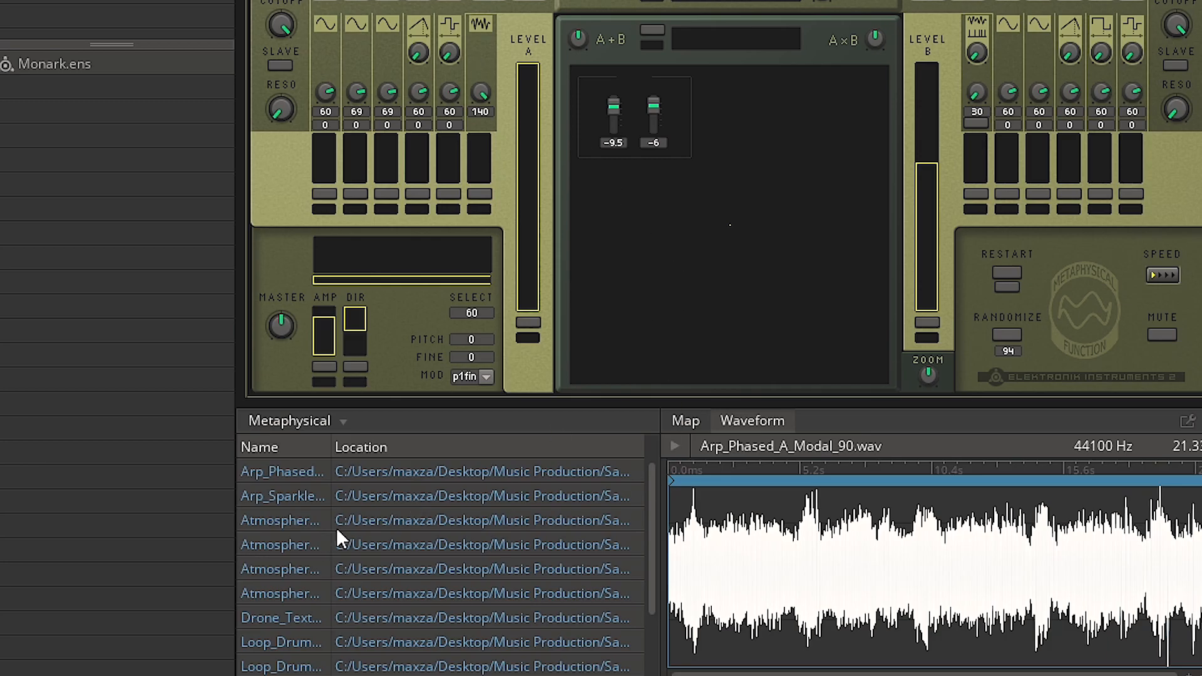
{"action": "scroll", "coordinate": [313, 519], "scroll_direction": "down", "scroll_amount": 2}
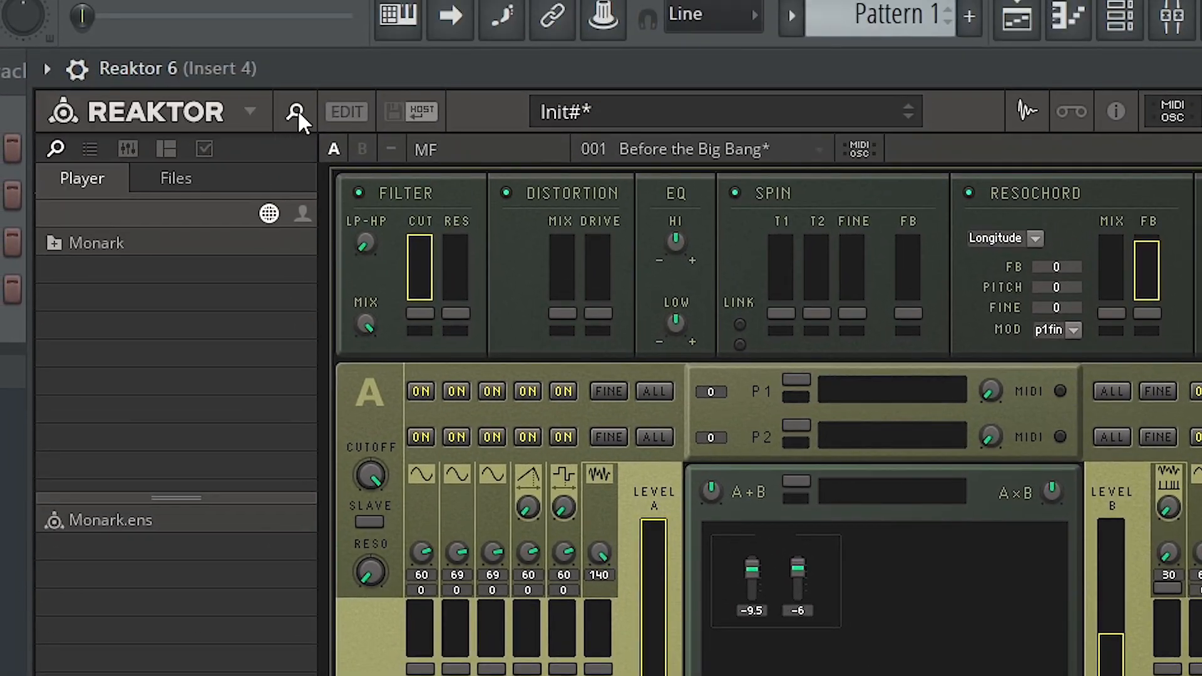
{"action": "left_click", "coordinate": [344, 110]}
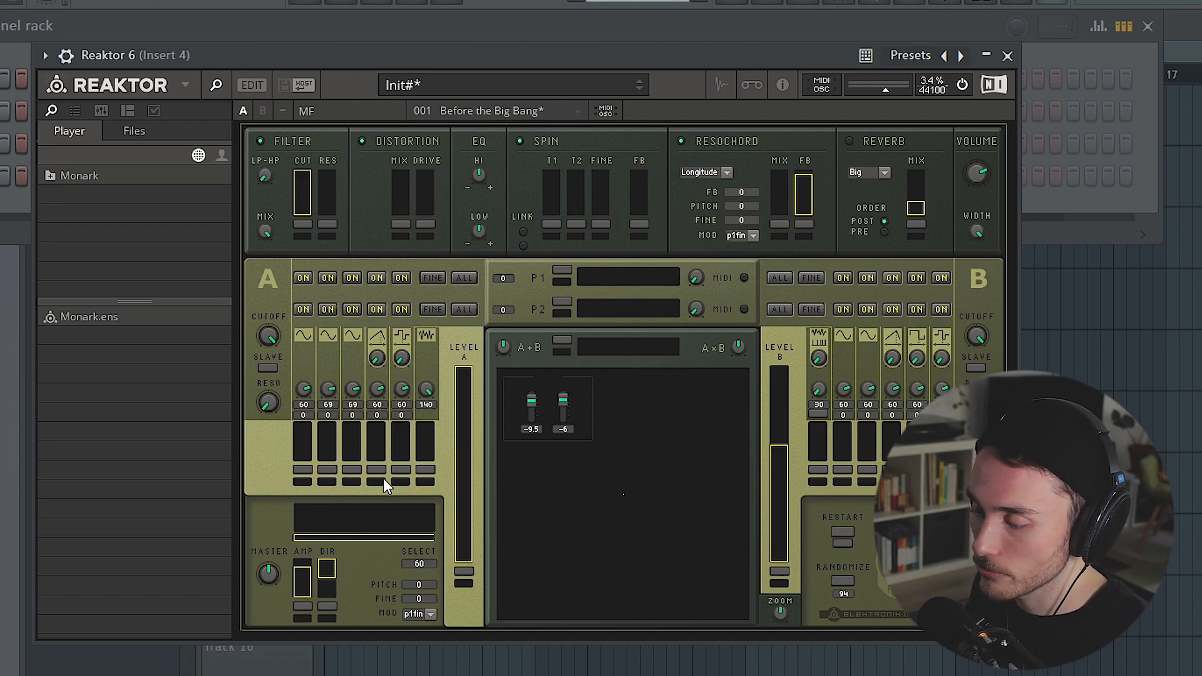
Raise the level of section A's first sine oscillator to a little over half and reduce the scope's zoom.
{"action": "left_click", "coordinate": [306, 455]}
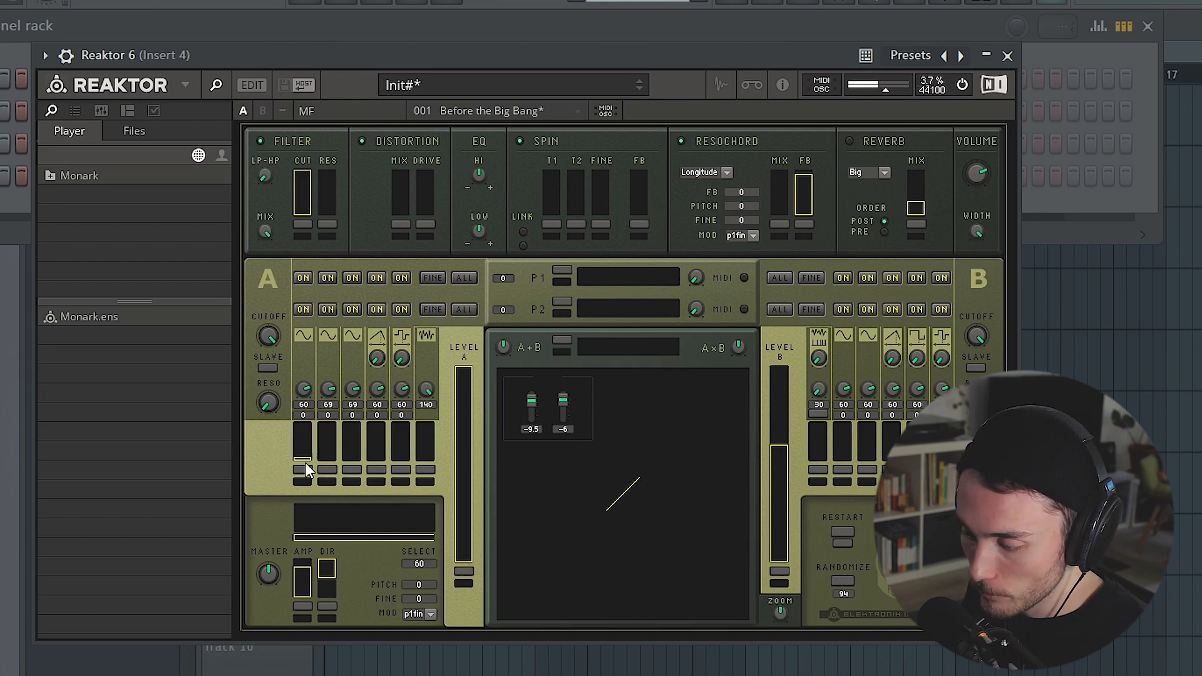
{"action": "left_click_drag", "start_coordinate": [306, 435], "coordinate": [304, 400]}
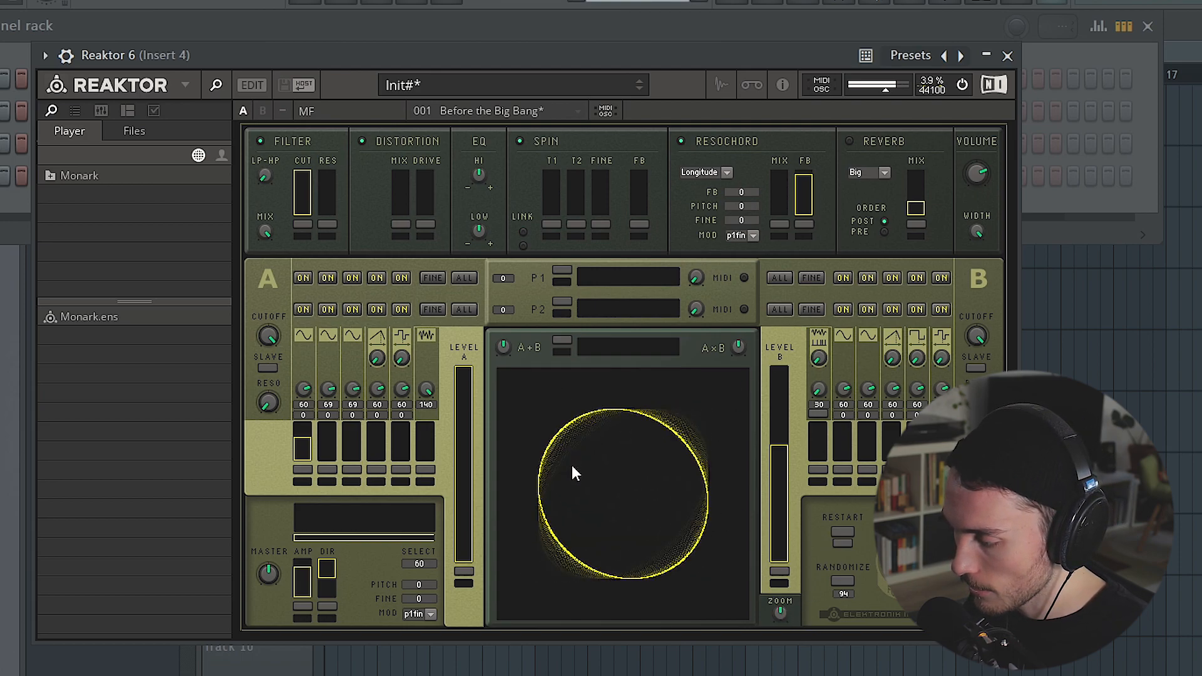
{"action": "left_click_drag", "start_coordinate": [773, 612], "coordinate": [764, 629]}
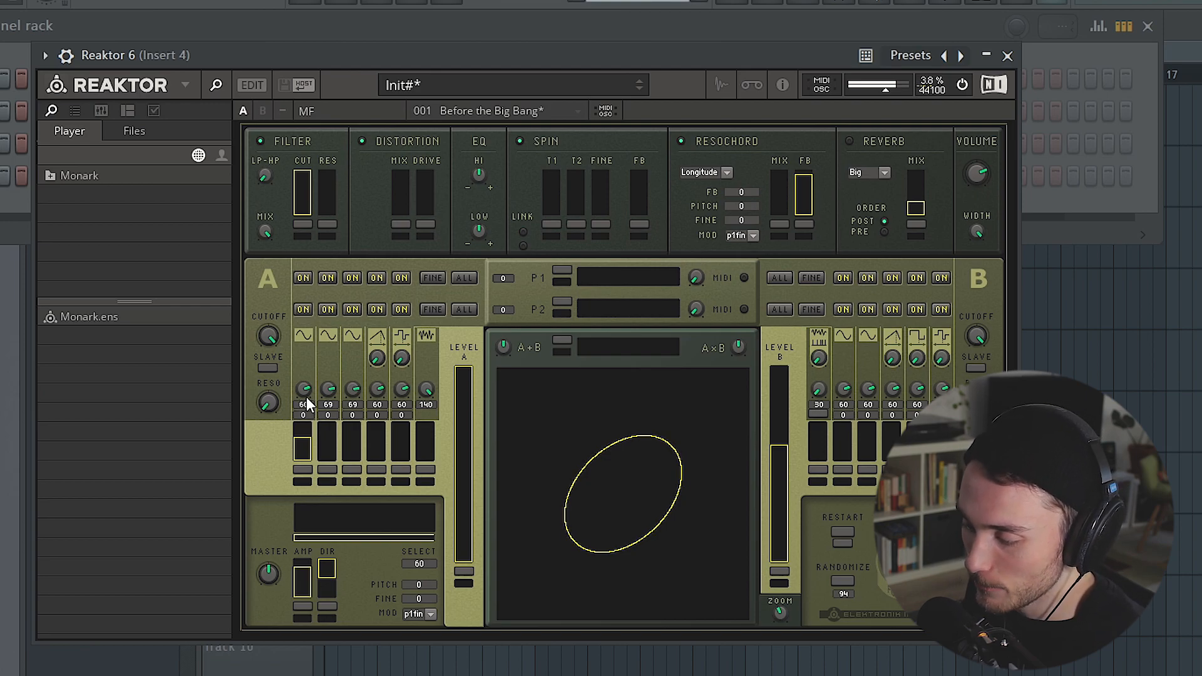
{"action": "left_click_drag", "start_coordinate": [308, 389], "coordinate": [309, 372]}
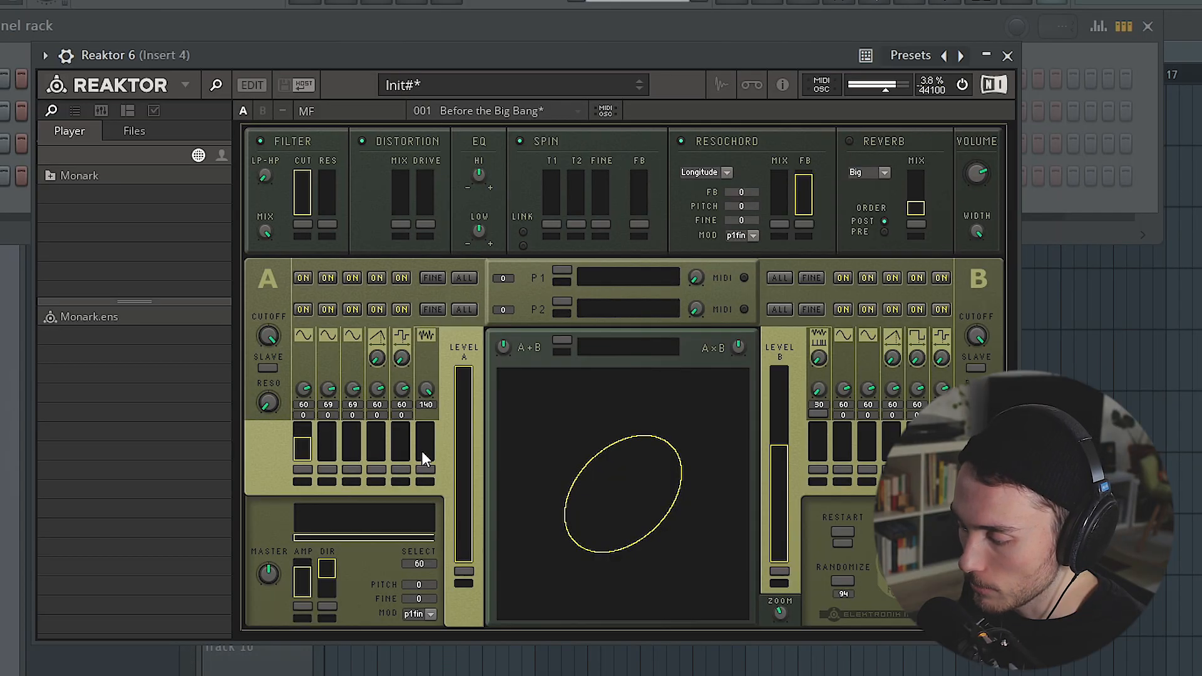
Try section A's noise oscillator at pitch 91, and bring in the second sine oscillator at pitch 48.
{"action": "left_click_drag", "start_coordinate": [422, 441], "coordinate": [436, 506]}
{"action": "left_click_drag", "start_coordinate": [424, 447], "coordinate": [424, 446]}
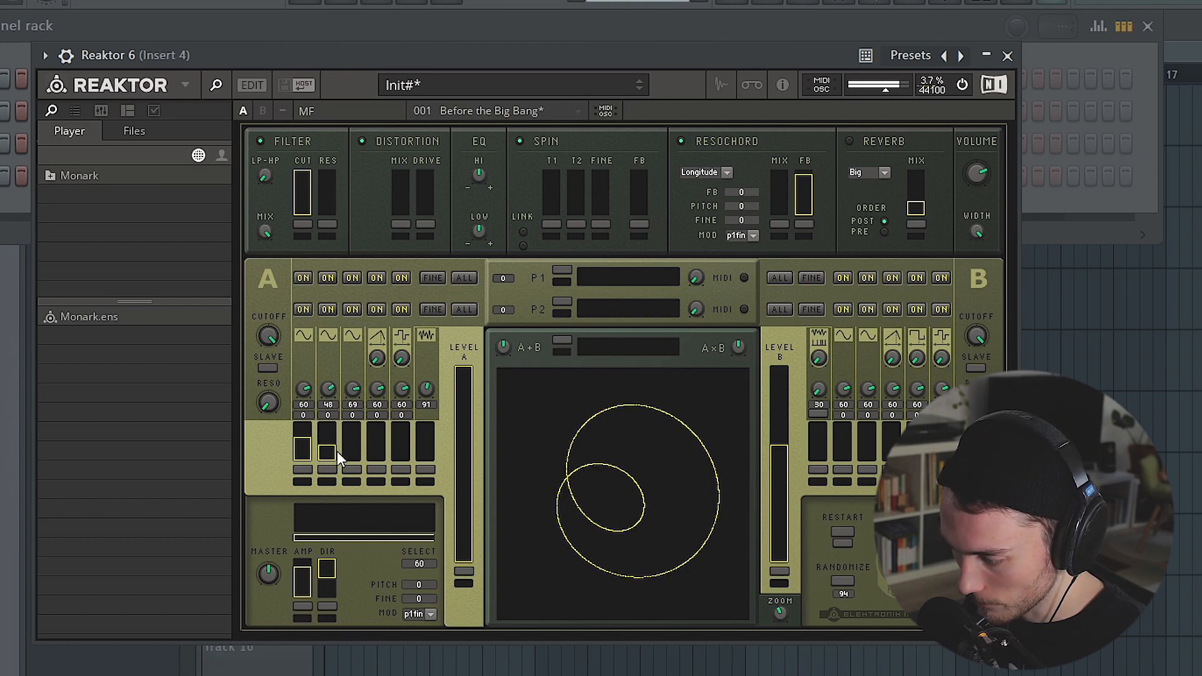
{"action": "left_click_drag", "start_coordinate": [337, 450], "coordinate": [322, 497]}
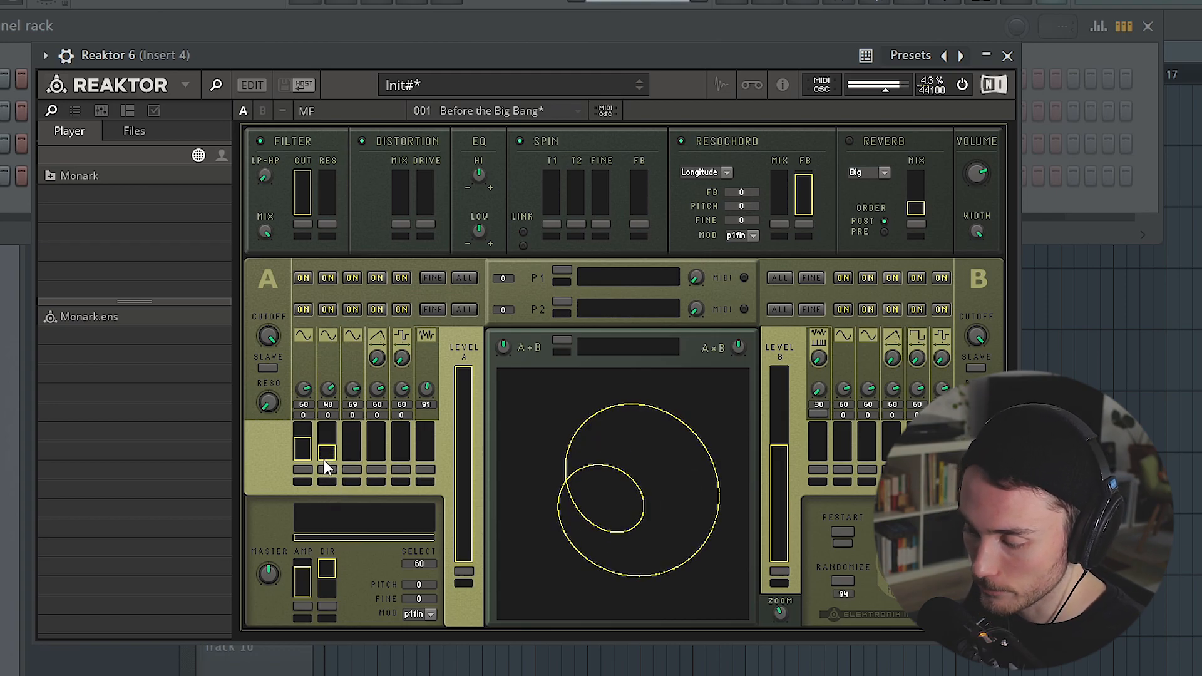
Enable automatic modulation on the level of section A's second sine oscillator and adjust its movement.
{"action": "left_click", "coordinate": [327, 470]}
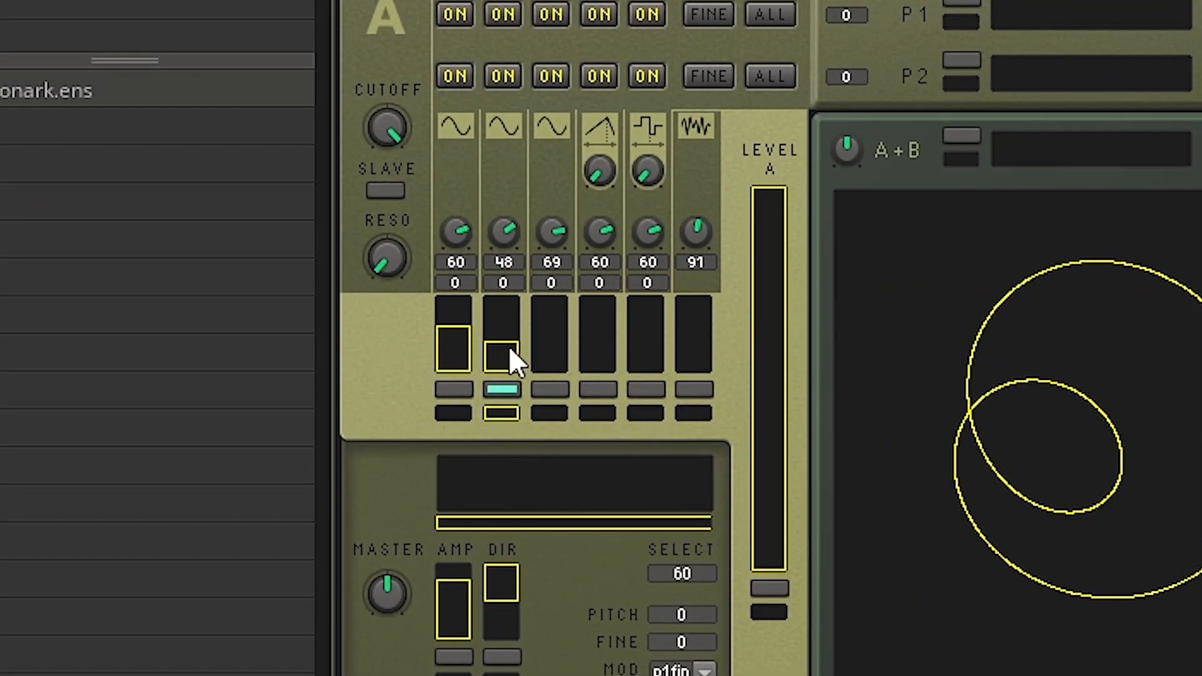
{"action": "left_click_drag", "start_coordinate": [507, 342], "coordinate": [505, 388]}
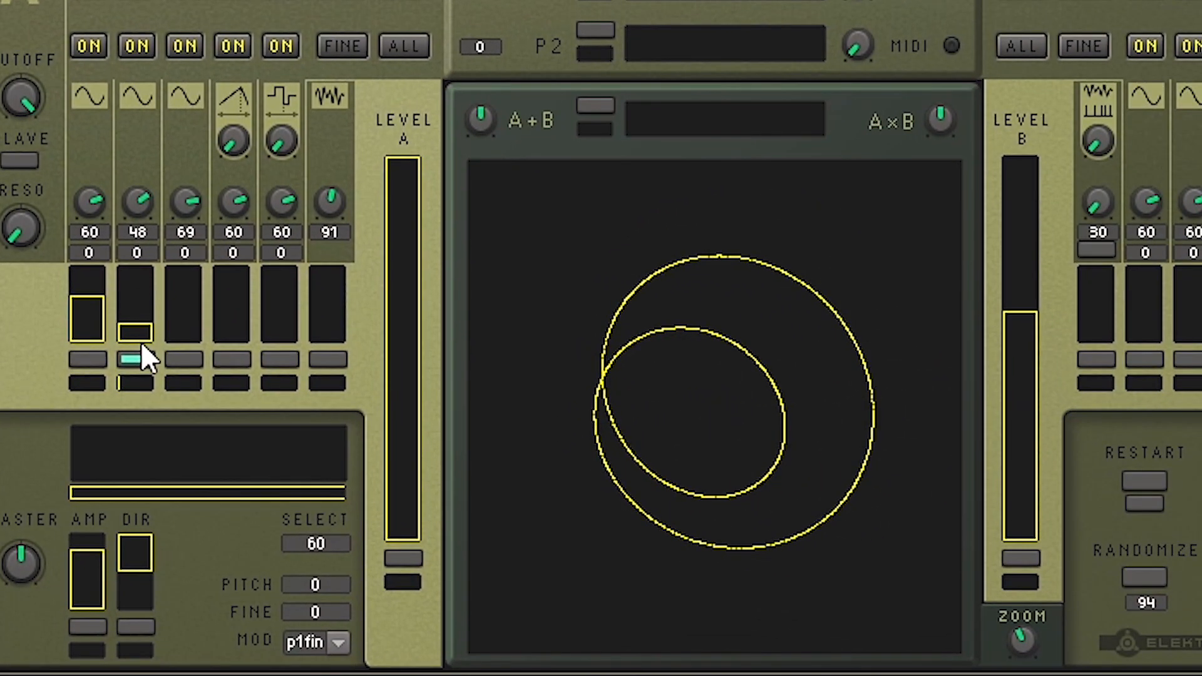
{"action": "left_click_drag", "start_coordinate": [141, 343], "coordinate": [154, 315]}
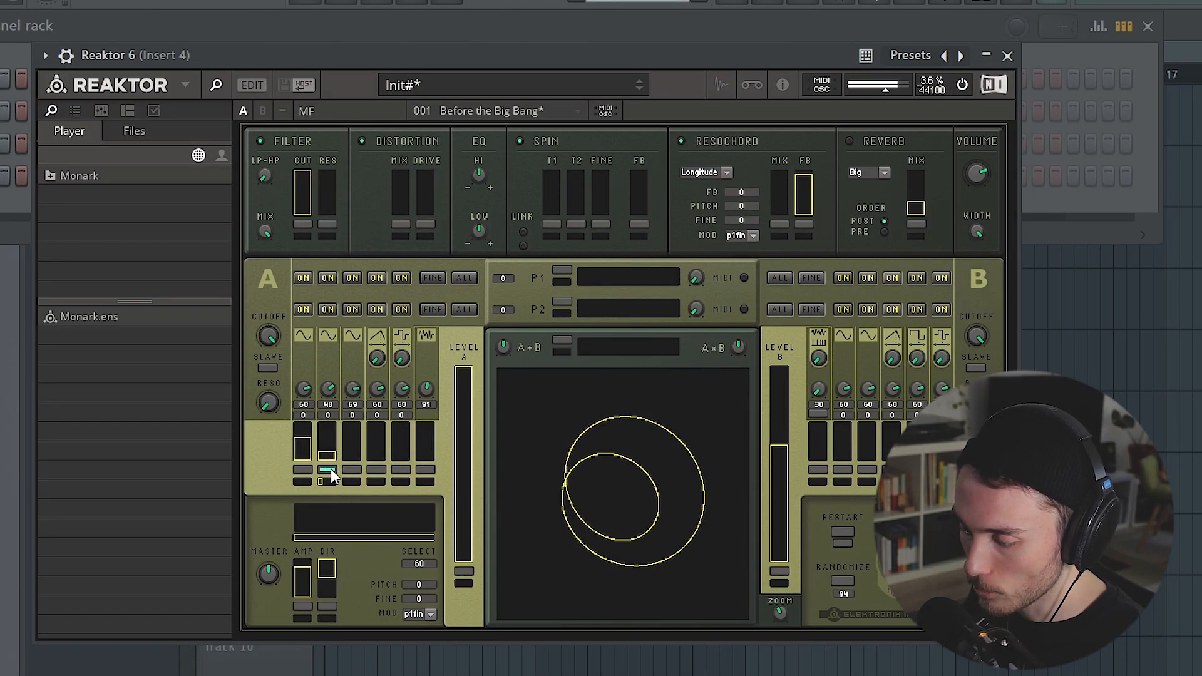
{"action": "mouse_move", "coordinate": [330, 471]}
{"action": "left_mouse_down"}
{"action": "mouse_move", "coordinate": [330, 445]}
{"action": "mouse_move", "coordinate": [338, 456]}
{"action": "left_mouse_up"}
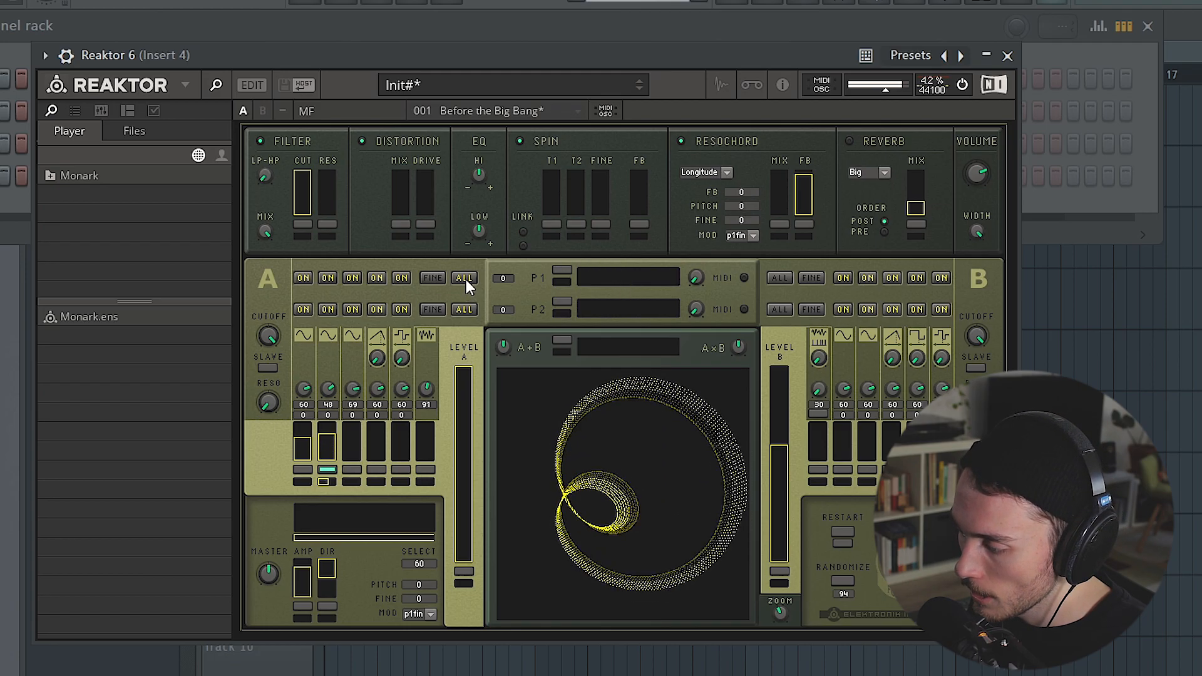
Try shifting section A's oscillators with the P1 pitch control and its adjacent knob.
{"action": "left_click", "coordinate": [633, 278]}
{"action": "mouse_move", "coordinate": [622, 291]}
{"action": "left_mouse_down"}
{"action": "mouse_move", "coordinate": [457, 292]}
{"action": "mouse_move", "coordinate": [700, 300]}
{"action": "mouse_move", "coordinate": [593, 290]}
{"action": "left_mouse_up"}
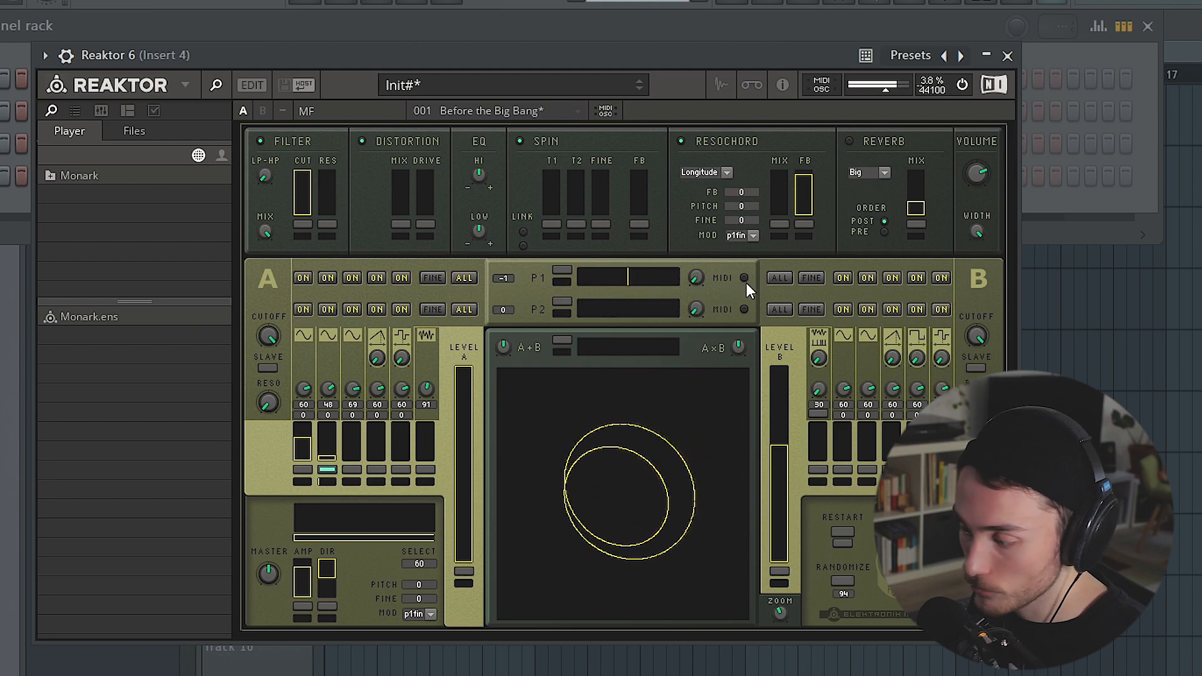
{"action": "double_click", "coordinate": [644, 281]}
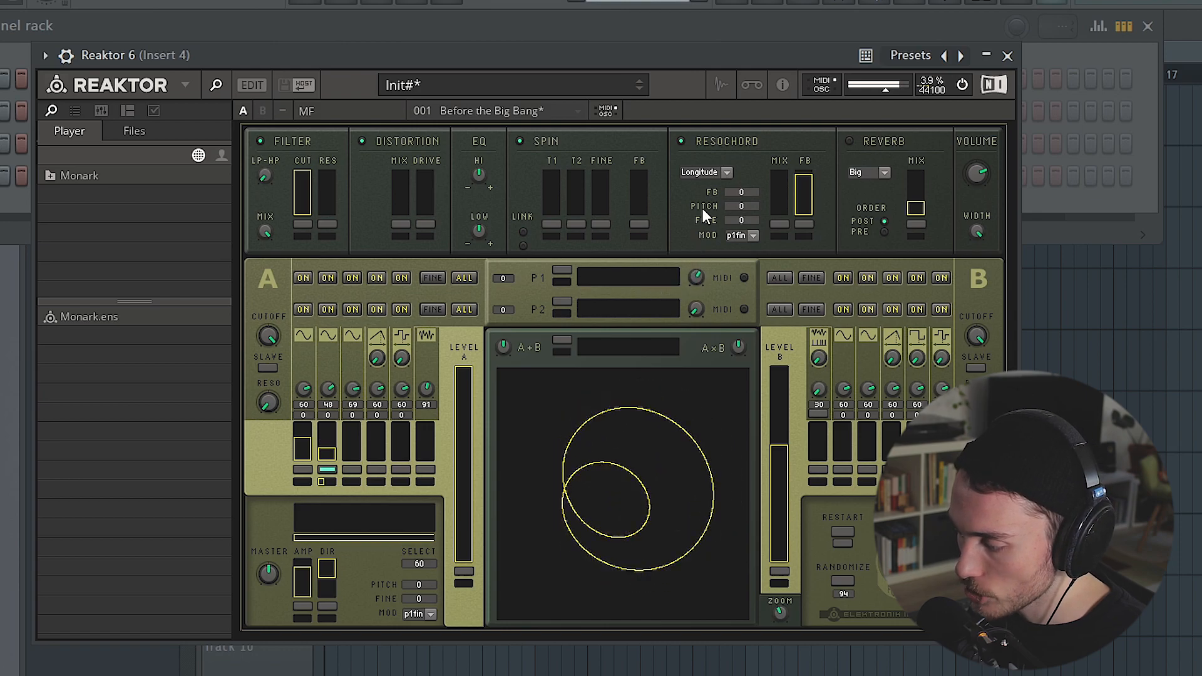
{"action": "mouse_move", "coordinate": [624, 276]}
{"action": "left_mouse_down"}
{"action": "mouse_move", "coordinate": [694, 280]}
{"action": "mouse_move", "coordinate": [500, 286]}
{"action": "left_mouse_up"}
{"action": "left_click_drag", "start_coordinate": [693, 282], "coordinate": [691, 219]}
{"action": "mouse_move", "coordinate": [675, 270]}
{"action": "left_mouse_down"}
{"action": "mouse_move", "coordinate": [768, 269]}
{"action": "mouse_move", "coordinate": [576, 290]}
{"action": "mouse_move", "coordinate": [558, 279]}
{"action": "mouse_move", "coordinate": [745, 280]}
{"action": "mouse_move", "coordinate": [726, 288]}
{"action": "mouse_move", "coordinate": [738, 294]}
{"action": "left_mouse_up"}
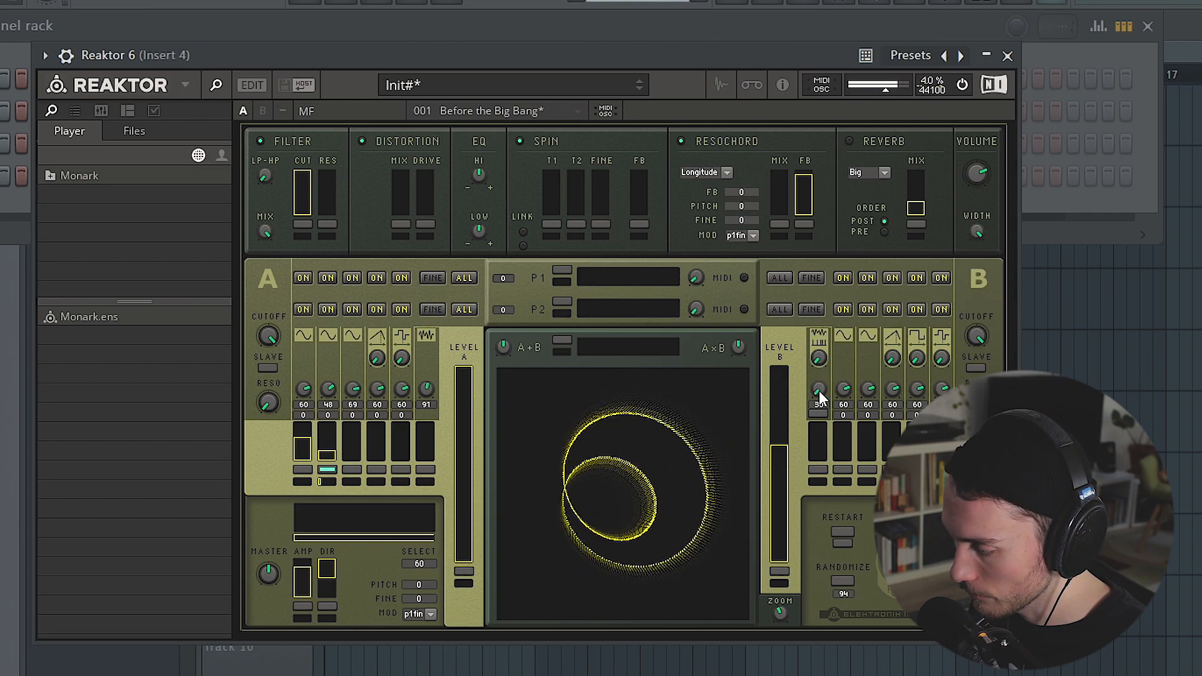
Bring in section B's noise oscillator at pitch 100 and raise the overall Level B.
{"action": "left_click_drag", "start_coordinate": [816, 425], "coordinate": [816, 354]}
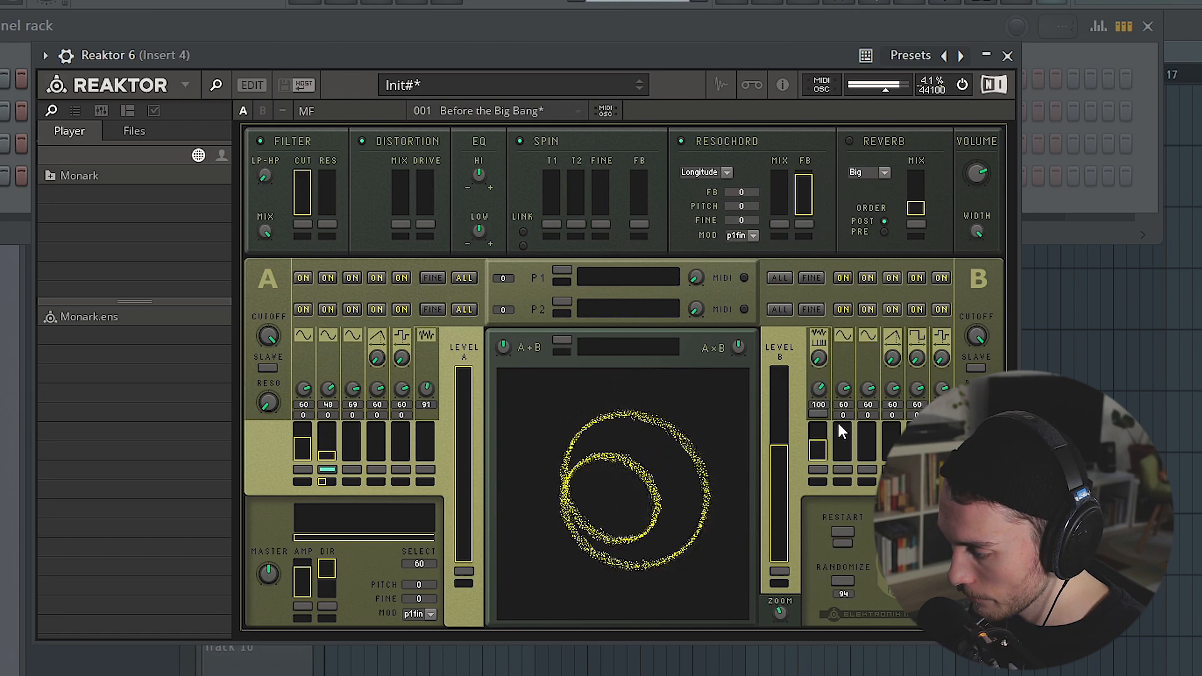
{"action": "left_click", "coordinate": [818, 429]}
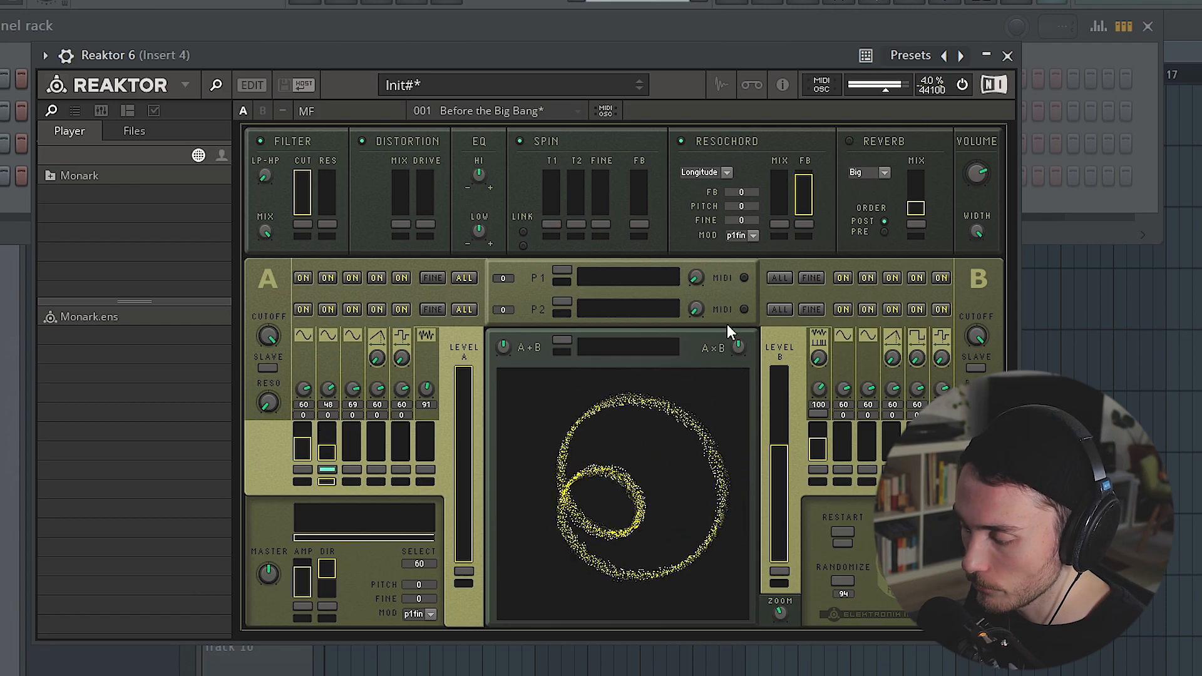
{"action": "left_click_drag", "start_coordinate": [784, 459], "coordinate": [788, 426]}
Turn the A+B mix fully down and the A×B mix fully up, and raise the amount bar between them.
{"action": "left_click_drag", "start_coordinate": [501, 344], "coordinate": [501, 467]}
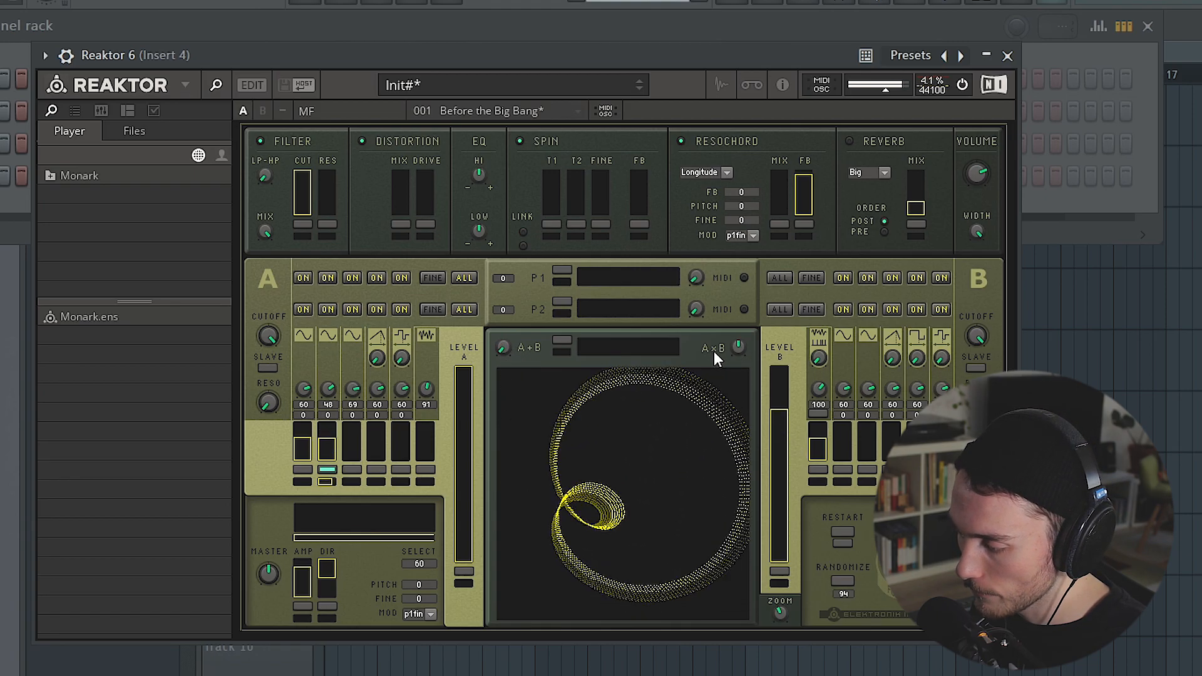
{"action": "left_click_drag", "start_coordinate": [736, 351], "coordinate": [736, 275]}
{"action": "left_click_drag", "start_coordinate": [582, 348], "coordinate": [694, 338]}
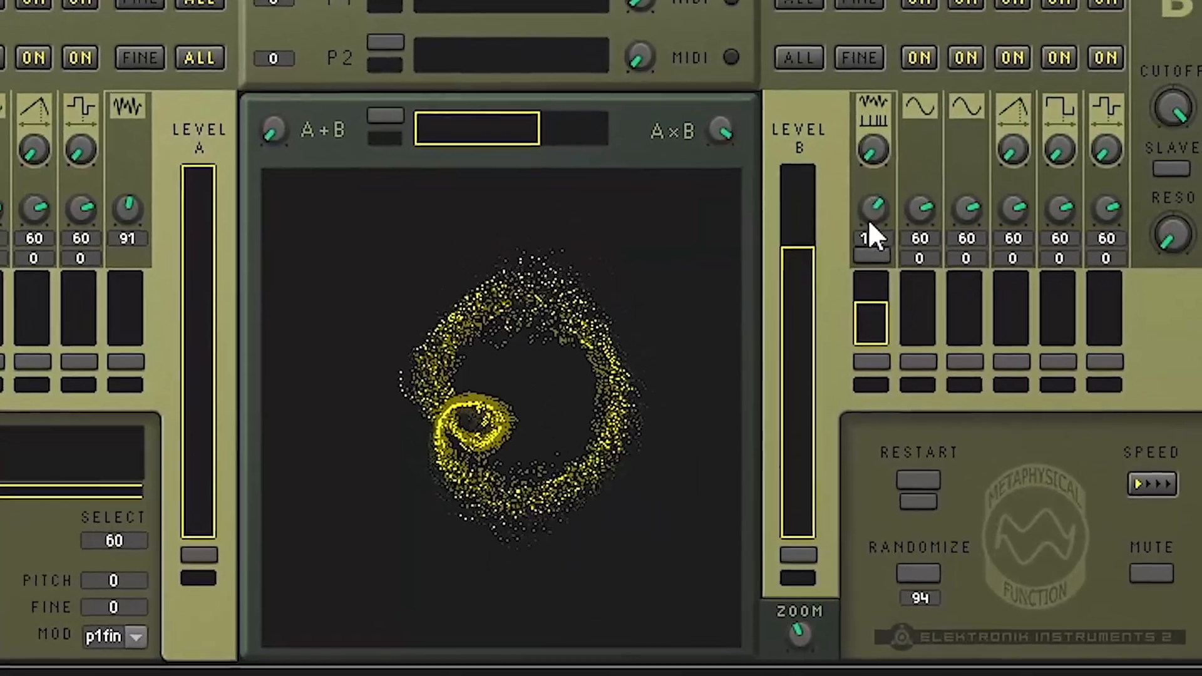
Lower section B's noise oscillator to pitch 30 and take its level down to zero.
{"action": "left_click_drag", "start_coordinate": [849, 291], "coordinate": [853, 386]}
{"action": "left_click_drag", "start_coordinate": [892, 306], "coordinate": [893, 334]}
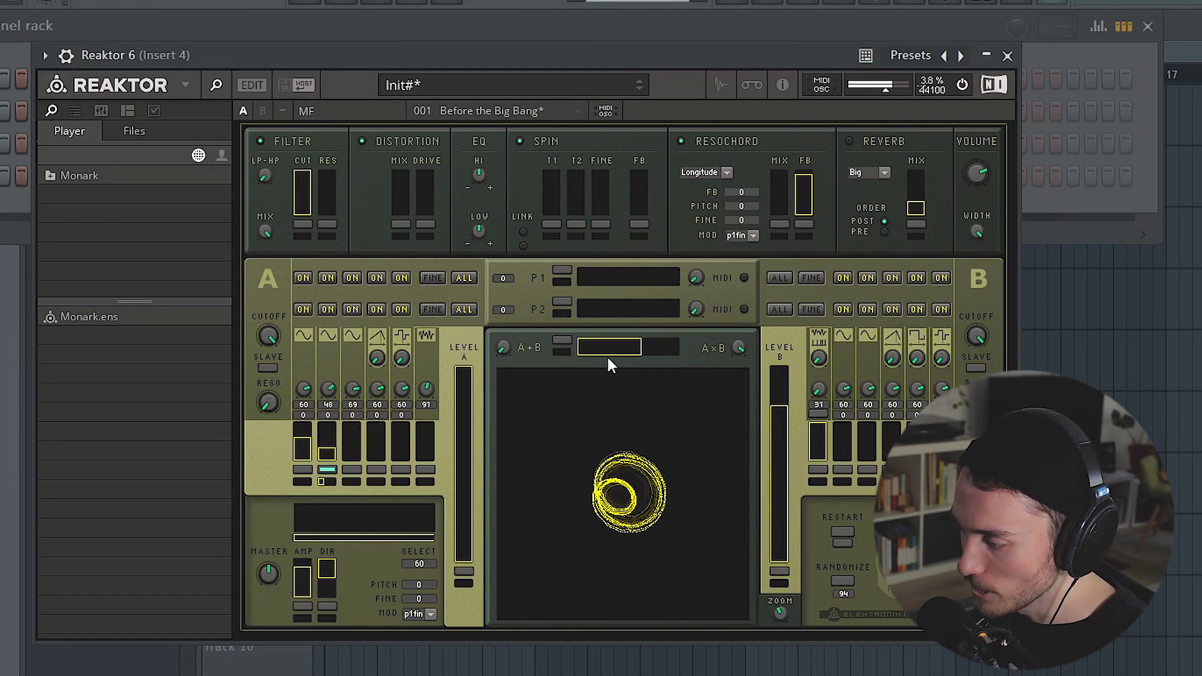
{"action": "left_click_drag", "start_coordinate": [607, 357], "coordinate": [602, 357]}
{"action": "left_click_drag", "start_coordinate": [824, 436], "coordinate": [825, 479]}
{"action": "mouse_move", "coordinate": [822, 389]}
{"action": "left_mouse_down"}
{"action": "mouse_move", "coordinate": [855, 477]}
{"action": "mouse_move", "coordinate": [847, 391]}
{"action": "left_mouse_up"}
Bring in section B's first sine oscillator at pitch 4 and full level, and the second at pitch 82 and very low level.
{"action": "left_click_drag", "start_coordinate": [629, 345], "coordinate": [694, 346]}
{"action": "left_click_drag", "start_coordinate": [839, 442], "coordinate": [852, 463]}
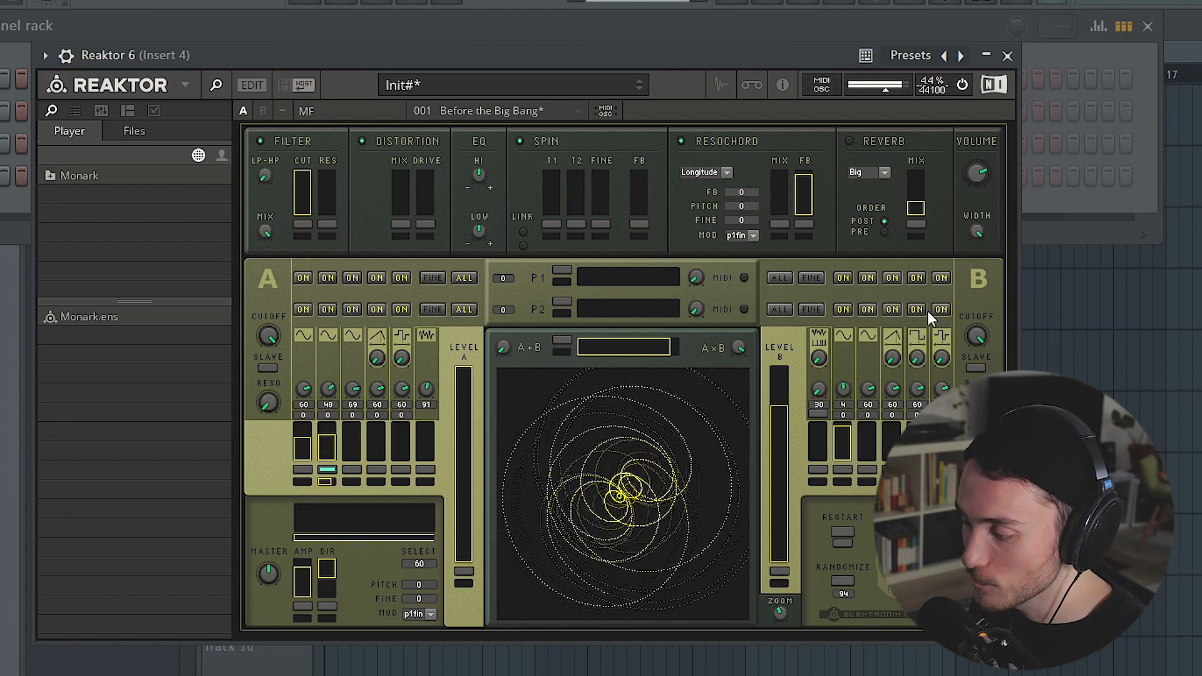
{"action": "left_click", "coordinate": [870, 444]}
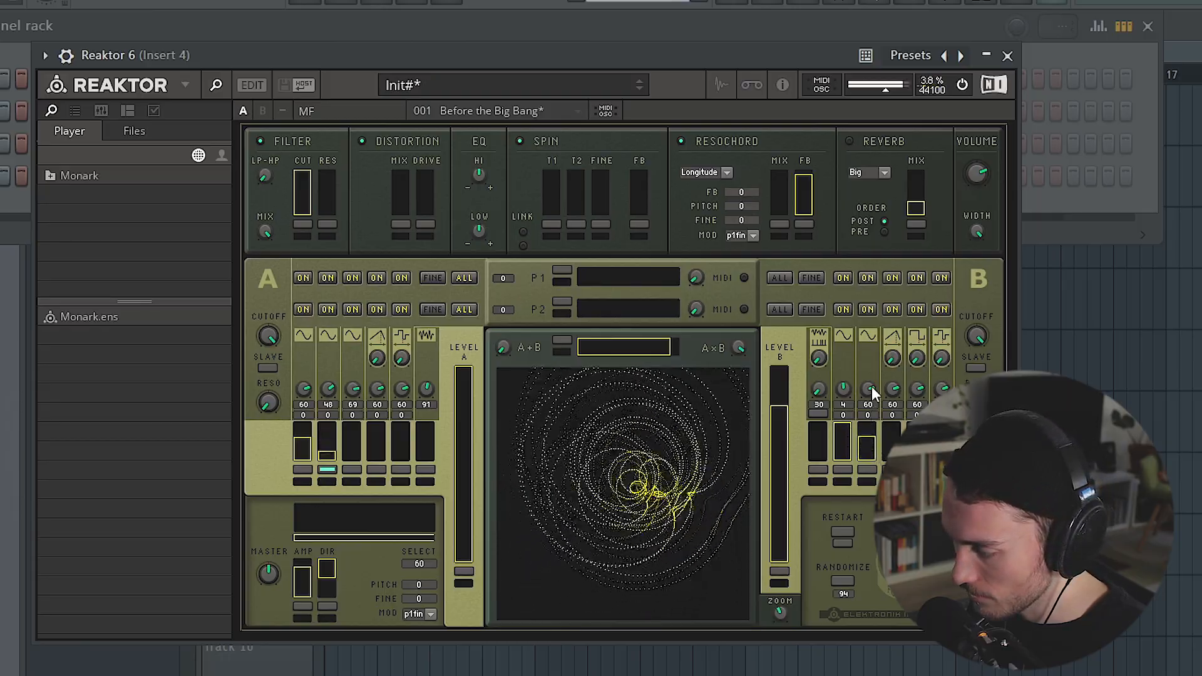
{"action": "left_click_drag", "start_coordinate": [872, 387], "coordinate": [872, 351]}
{"action": "left_click_drag", "start_coordinate": [883, 301], "coordinate": [882, 313]}
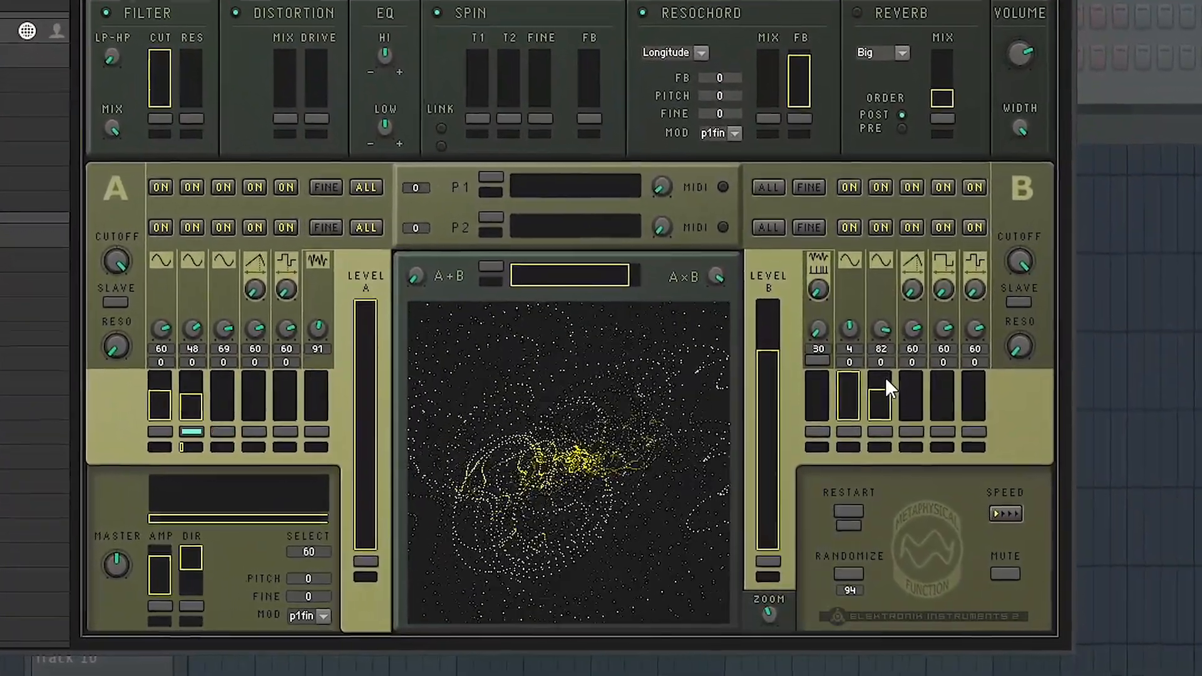
{"action": "mouse_move", "coordinate": [879, 398]}
{"action": "left_mouse_down"}
{"action": "mouse_move", "coordinate": [880, 384]}
{"action": "mouse_move", "coordinate": [881, 415]}
{"action": "left_mouse_up"}
{"action": "left_click_drag", "start_coordinate": [898, 368], "coordinate": [911, 429]}
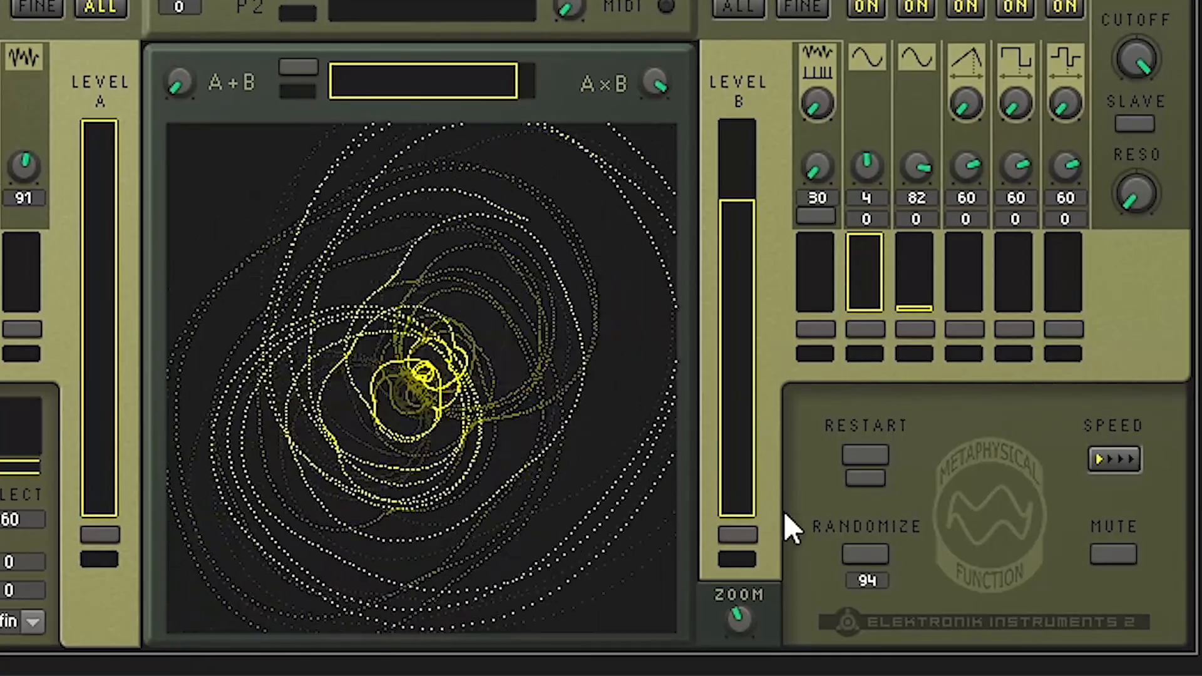
Reduce the scope's zoom, turn the filter toward HP and set its cutoff low.
{"action": "left_click_drag", "start_coordinate": [734, 624], "coordinate": [736, 670]}
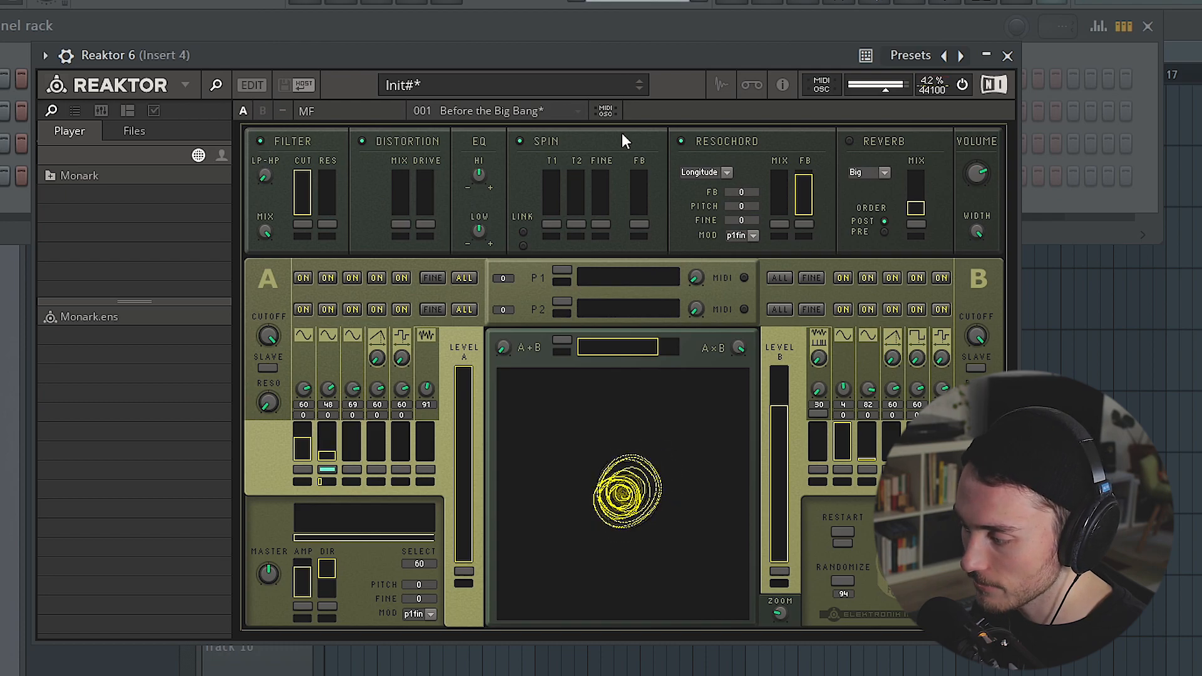
{"action": "mouse_move", "coordinate": [263, 180]}
{"action": "left_mouse_down"}
{"action": "mouse_move", "coordinate": [269, 101]}
{"action": "mouse_move", "coordinate": [271, 164]}
{"action": "left_mouse_up"}
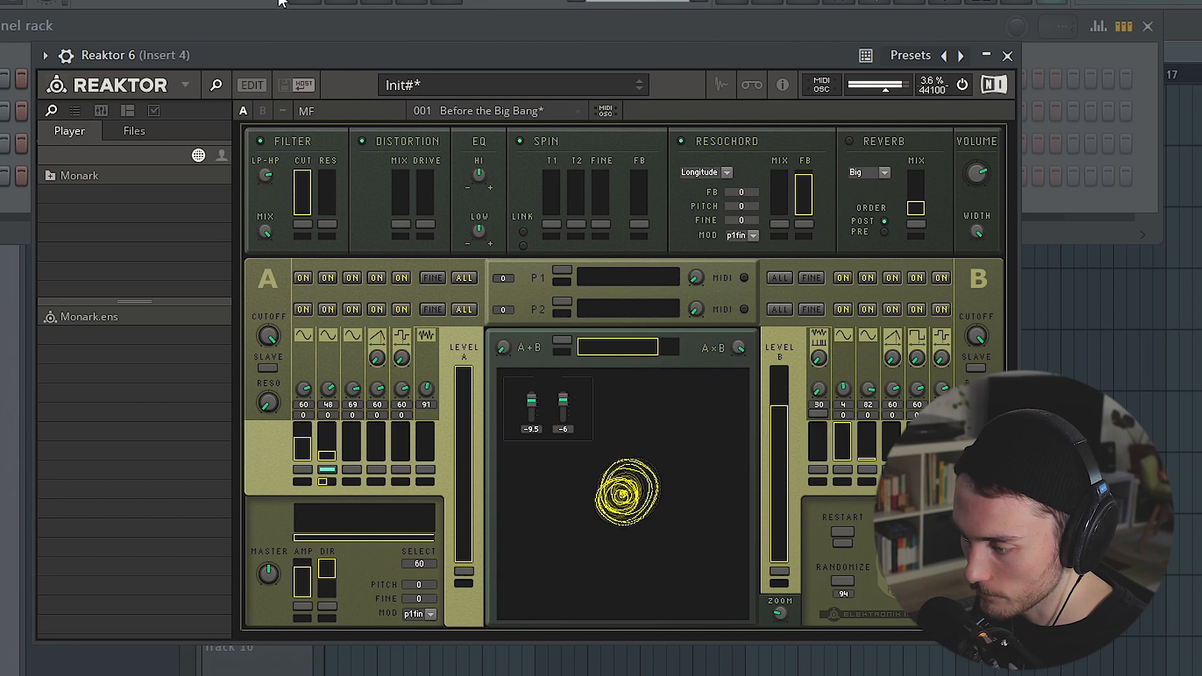
{"action": "left_click", "coordinate": [304, 206]}
Raise the distortion mix and drive with automatic modulation on both, and boost the EQ highs slightly.
{"action": "left_click_drag", "start_coordinate": [406, 200], "coordinate": [424, 139]}
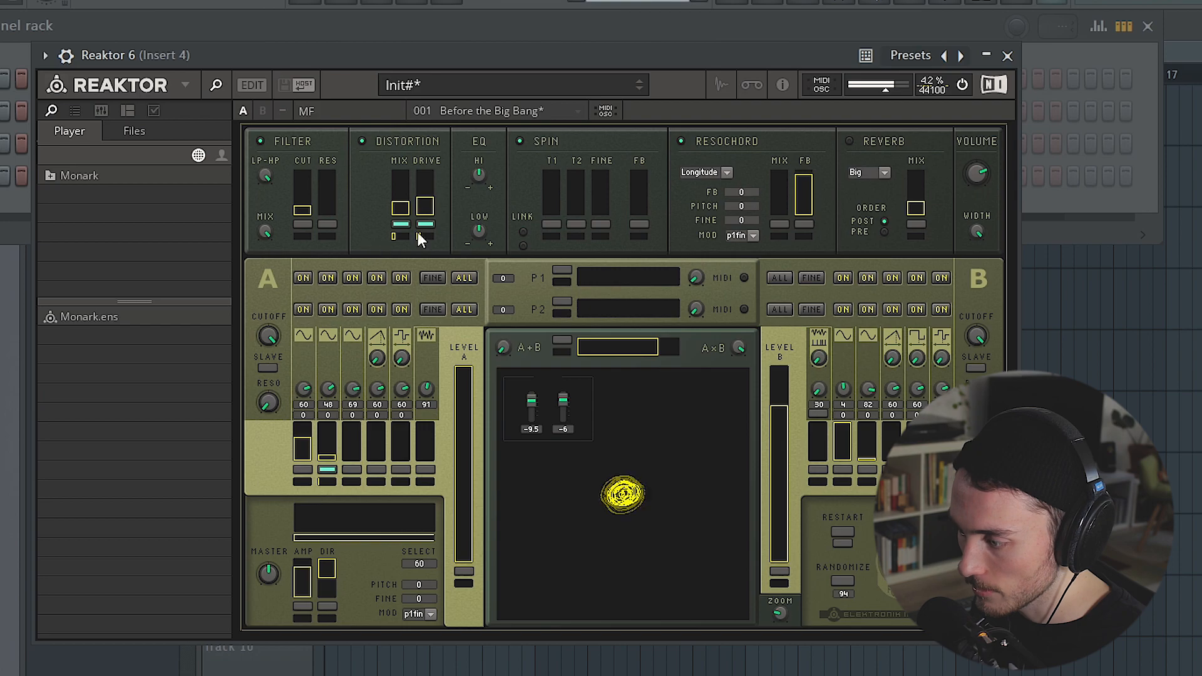
{"action": "mouse_move", "coordinate": [488, 149]}
{"action": "left_mouse_down"}
{"action": "mouse_move", "coordinate": [495, 89]}
{"action": "mouse_move", "coordinate": [498, 174]}
{"action": "mouse_move", "coordinate": [498, 79]}
{"action": "mouse_move", "coordinate": [493, 148]}
{"action": "left_mouse_up"}
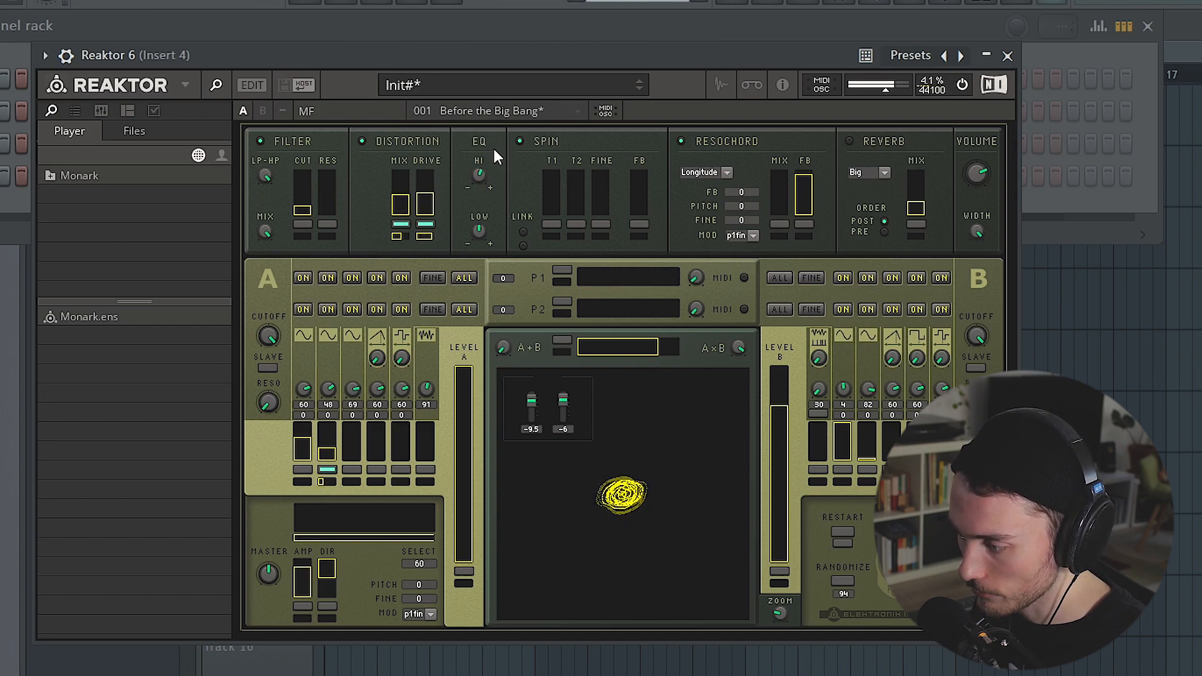
Raise the Spin effect's T1 and Fine to a little over half, T2 to near maximum, and adjust its feedback.
{"action": "left_click", "coordinate": [557, 201]}
{"action": "left_click_drag", "start_coordinate": [561, 169], "coordinate": [600, 163]}
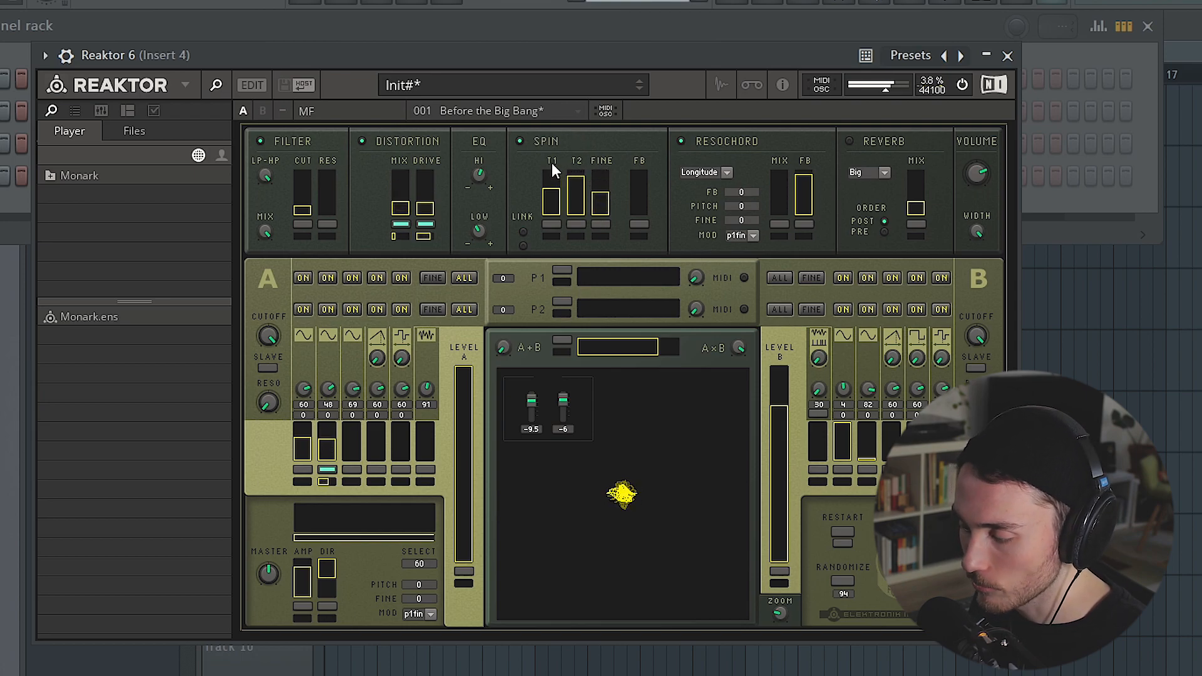
{"action": "mouse_move", "coordinate": [602, 183]}
{"action": "left_mouse_down"}
{"action": "mouse_move", "coordinate": [602, 164]}
{"action": "mouse_move", "coordinate": [603, 185]}
{"action": "left_mouse_up"}
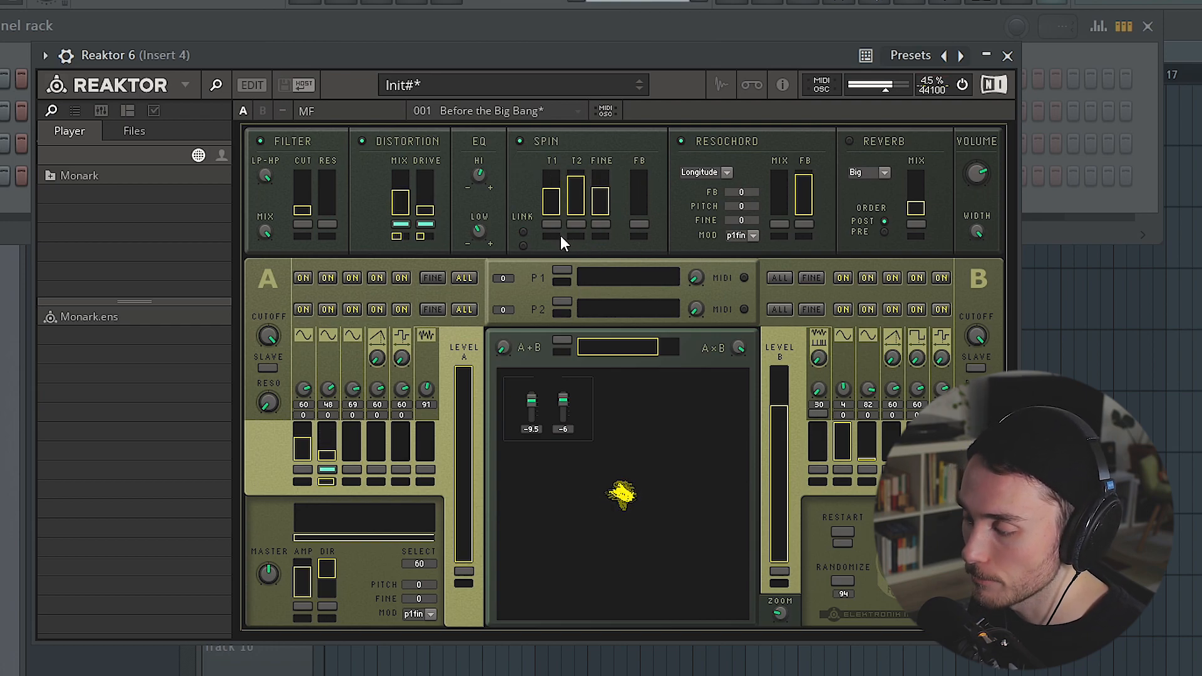
{"action": "left_click", "coordinate": [640, 181]}
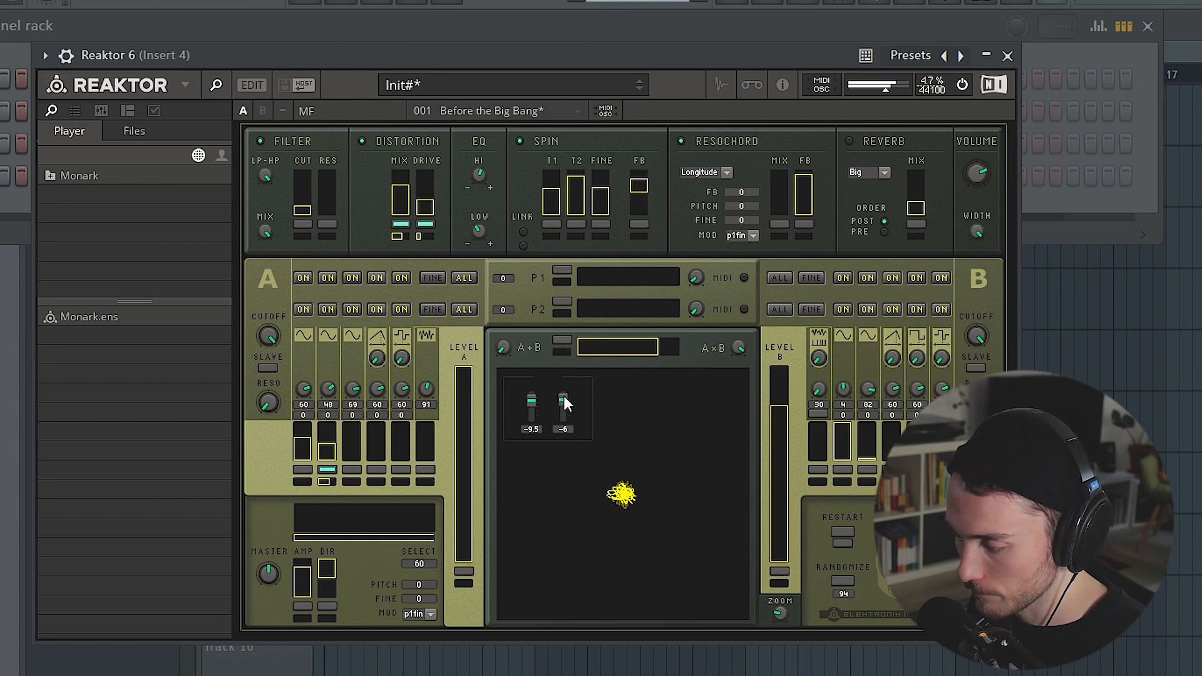
Raise the scope area's Mix Level to 0 and set the Spin Level to -14.
{"action": "left_click_drag", "start_coordinate": [562, 416], "coordinate": [569, 551]}
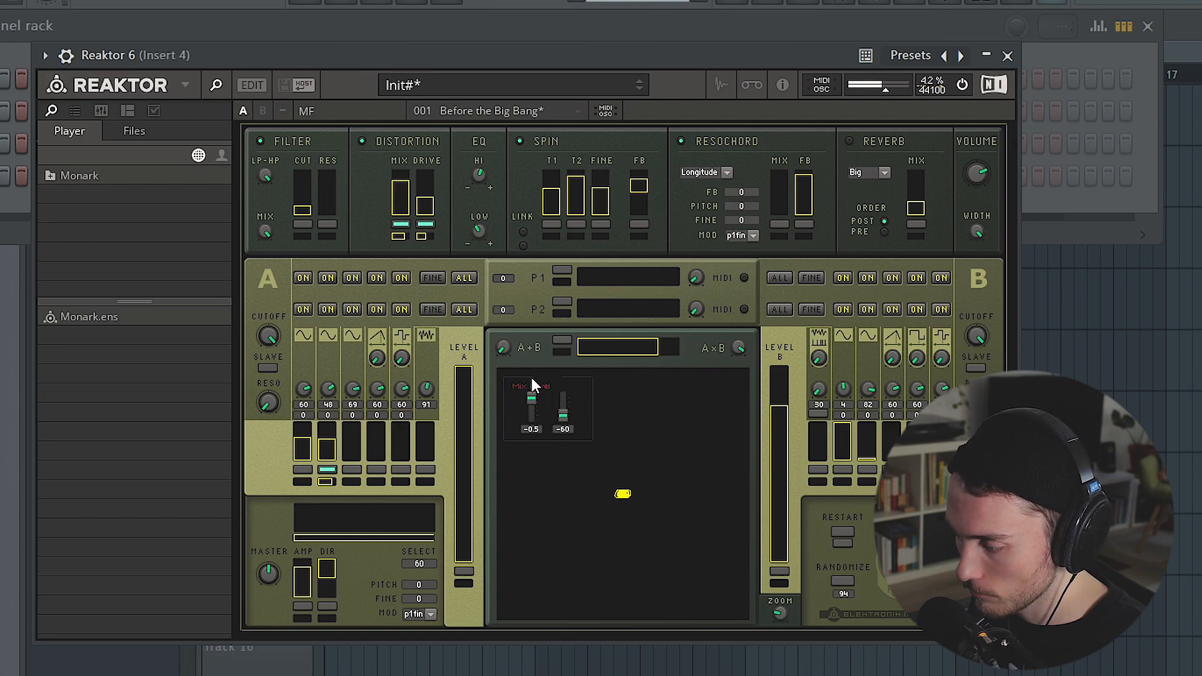
{"action": "left_click_drag", "start_coordinate": [531, 400], "coordinate": [532, 358]}
{"action": "left_click_drag", "start_coordinate": [564, 421], "coordinate": [580, 310]}
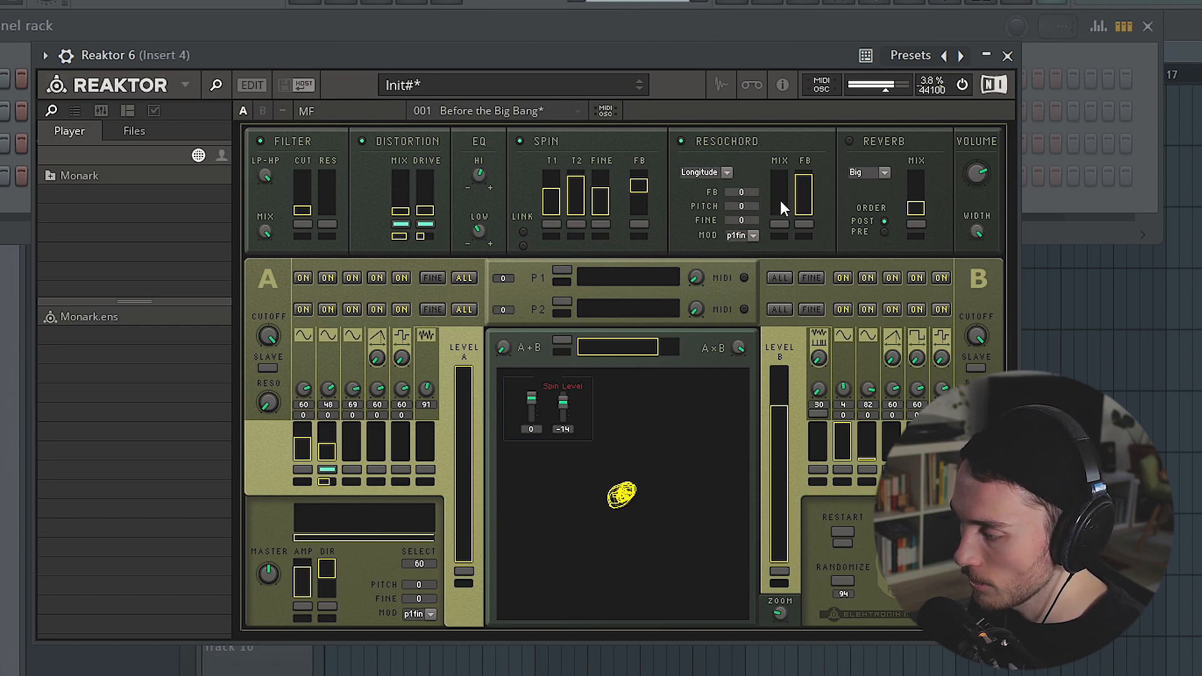
Set the Resochord FB value to 1 and choose the Colur 1 chord type.
{"action": "left_click_drag", "start_coordinate": [746, 193], "coordinate": [755, 37]}
{"action": "mouse_move", "coordinate": [799, 190]}
{"action": "left_mouse_down"}
{"action": "mouse_move", "coordinate": [805, 238]}
{"action": "mouse_move", "coordinate": [803, 161]}
{"action": "mouse_move", "coordinate": [808, 205]}
{"action": "left_mouse_up"}
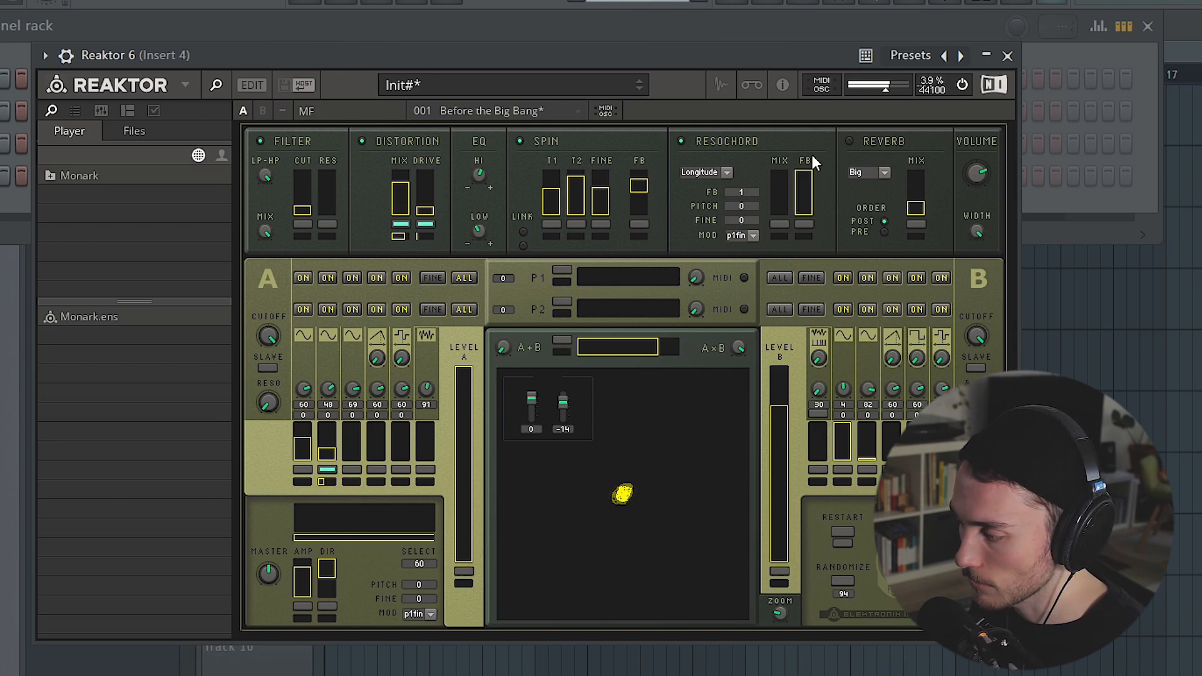
{"action": "left_click", "coordinate": [726, 174]}
{"action": "left_click", "coordinate": [695, 174]}
{"action": "left_click", "coordinate": [710, 177]}
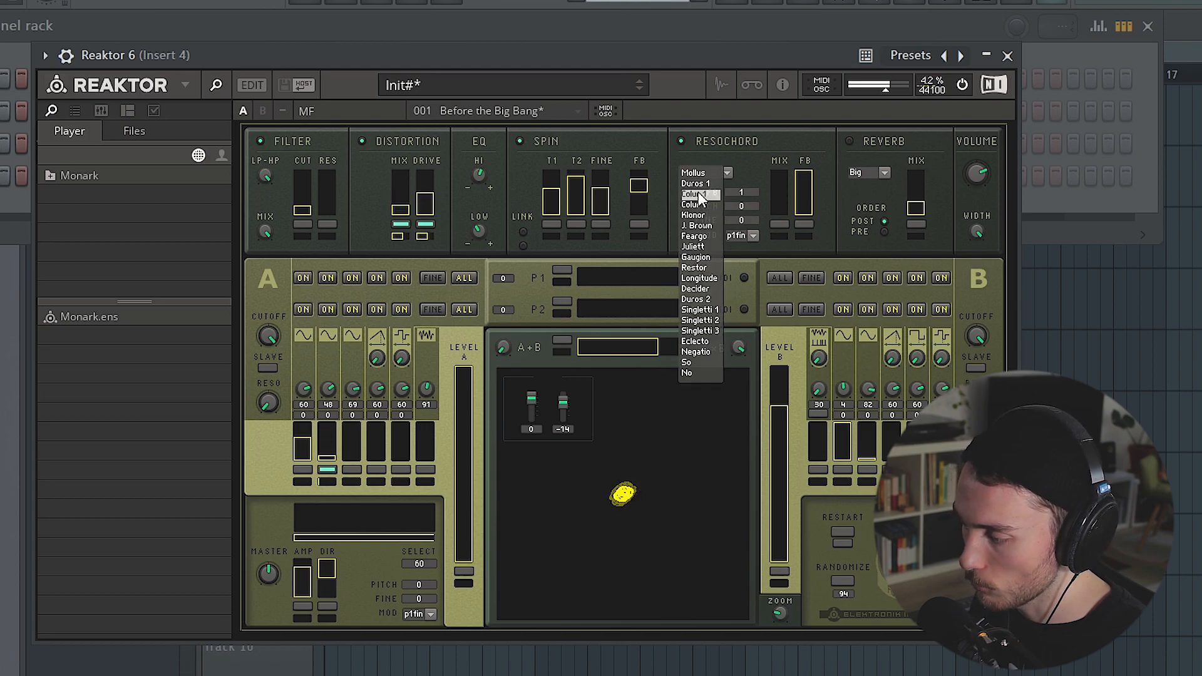
{"action": "left_click", "coordinate": [699, 196]}
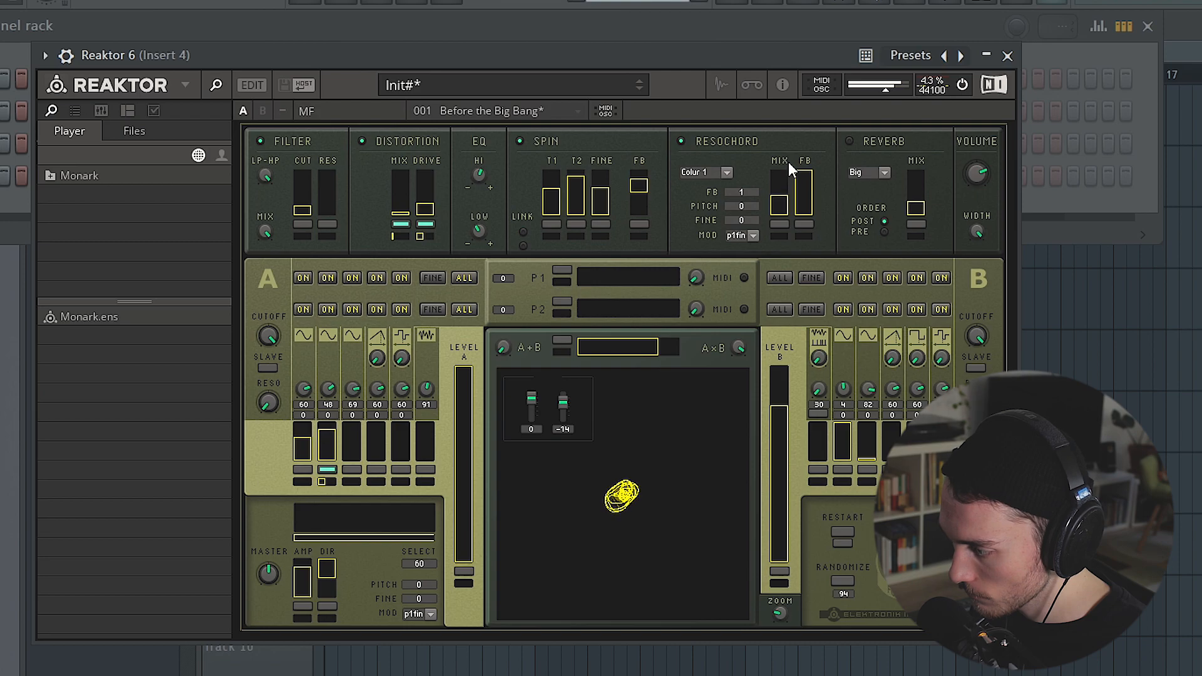
Raise the Resochord mix to full and audition other chord types, including Klonor, Longitude and So.
{"action": "left_click_drag", "start_coordinate": [787, 153], "coordinate": [789, 118]}
{"action": "left_click", "coordinate": [726, 173]}
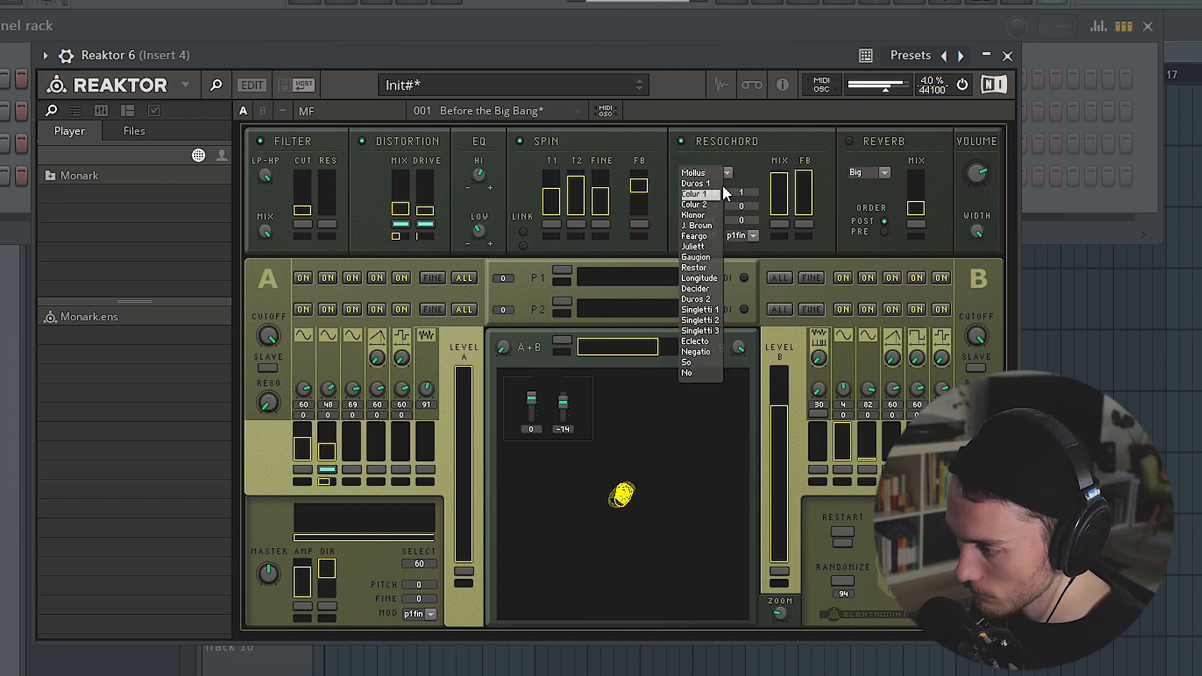
{"action": "left_click", "coordinate": [697, 215]}
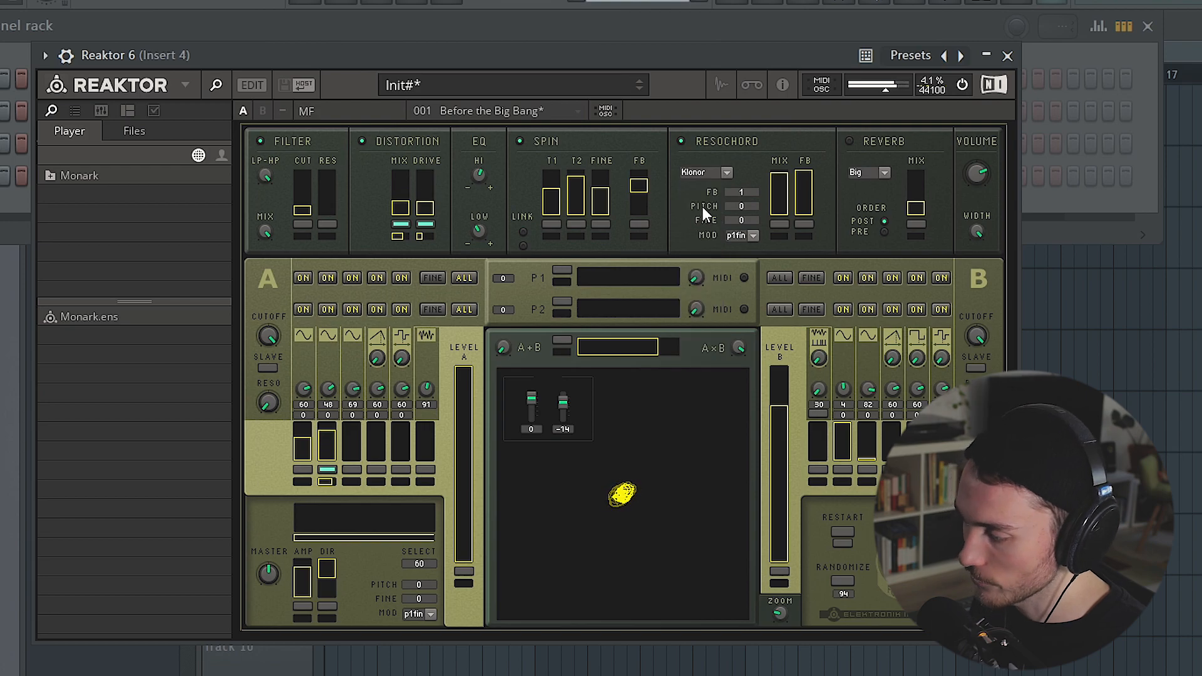
{"action": "left_click", "coordinate": [725, 172]}
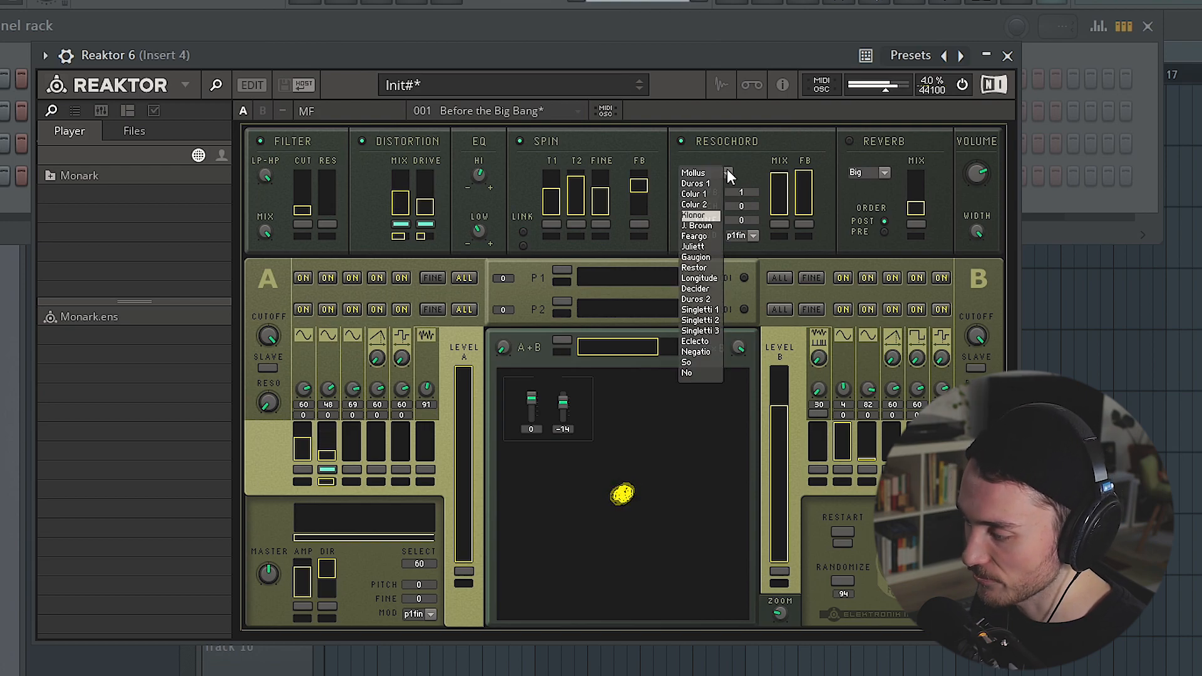
{"action": "left_click", "coordinate": [700, 278]}
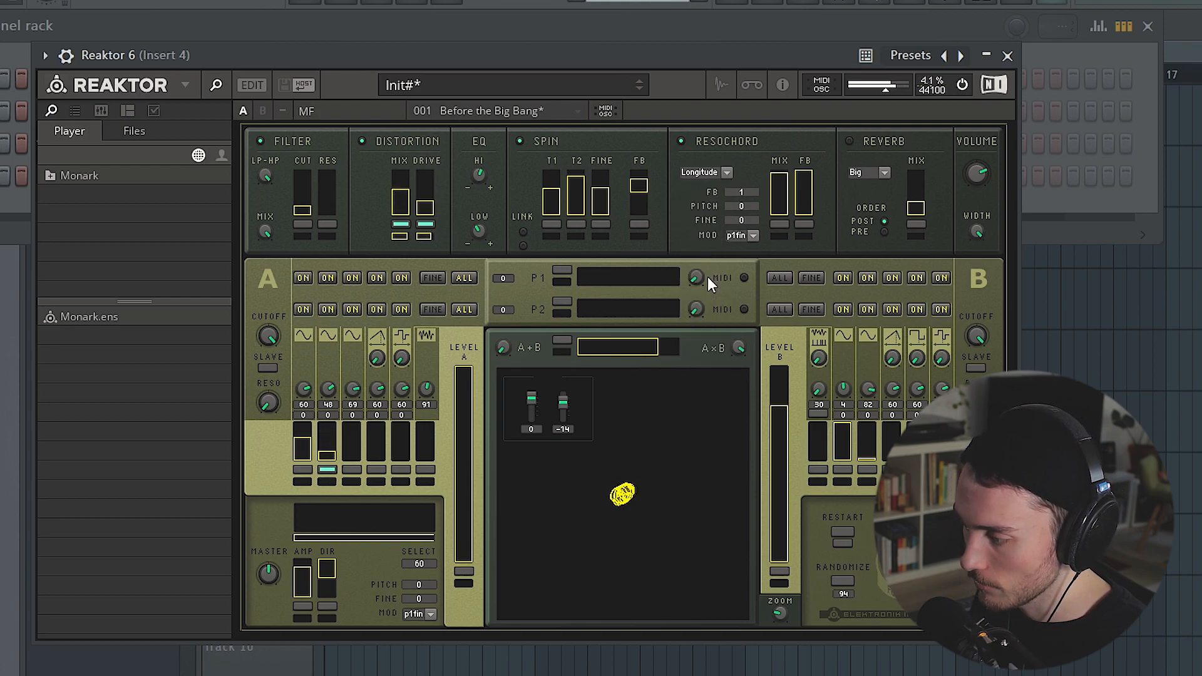
{"action": "left_click", "coordinate": [726, 173]}
{"action": "left_click", "coordinate": [695, 310]}
{"action": "left_click", "coordinate": [726, 173]}
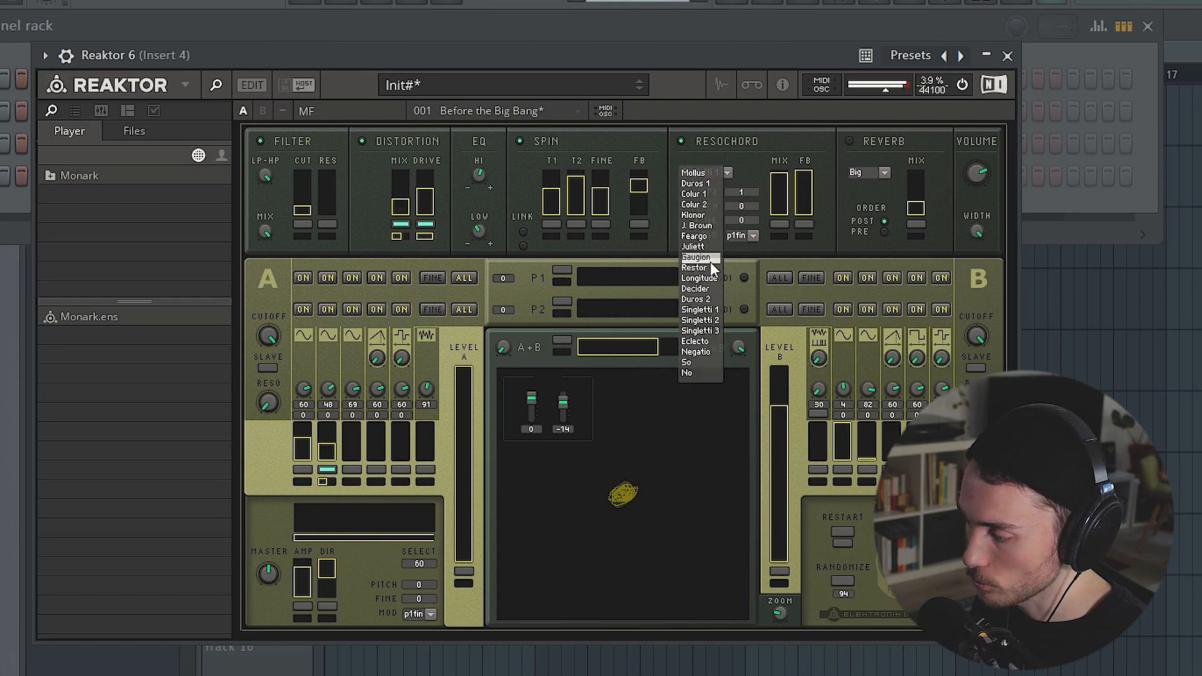
{"action": "left_click", "coordinate": [698, 352]}
{"action": "left_click", "coordinate": [726, 174]}
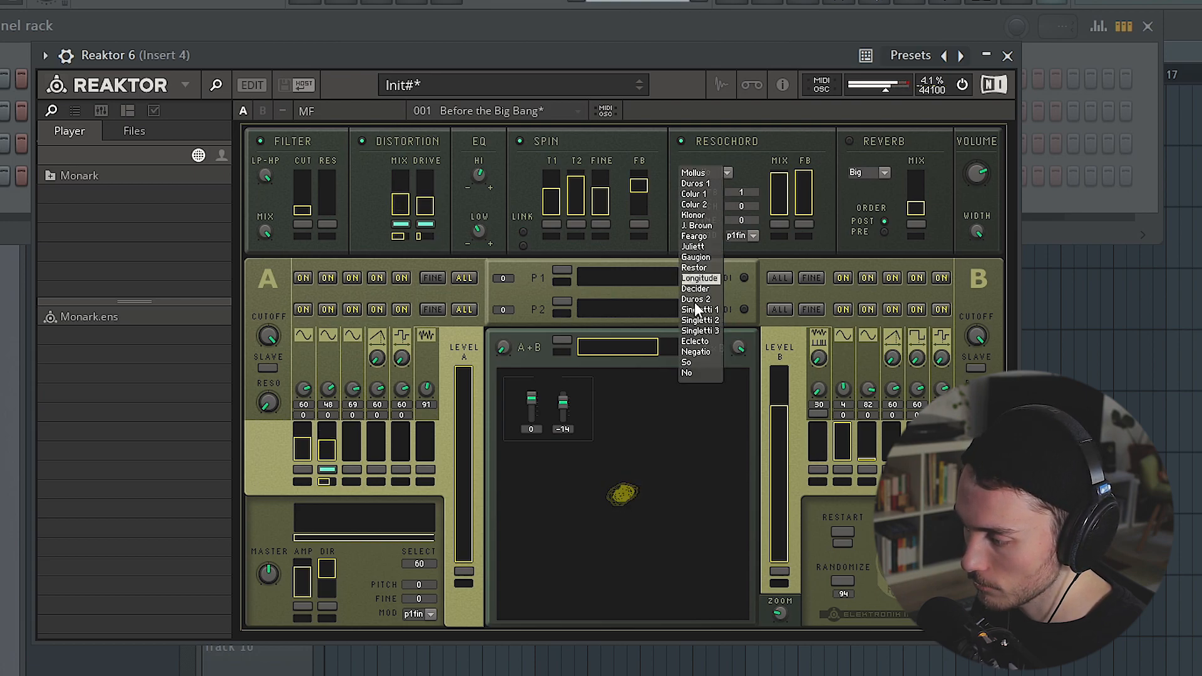
{"action": "left_click", "coordinate": [692, 365]}
{"action": "left_click", "coordinate": [779, 192]}
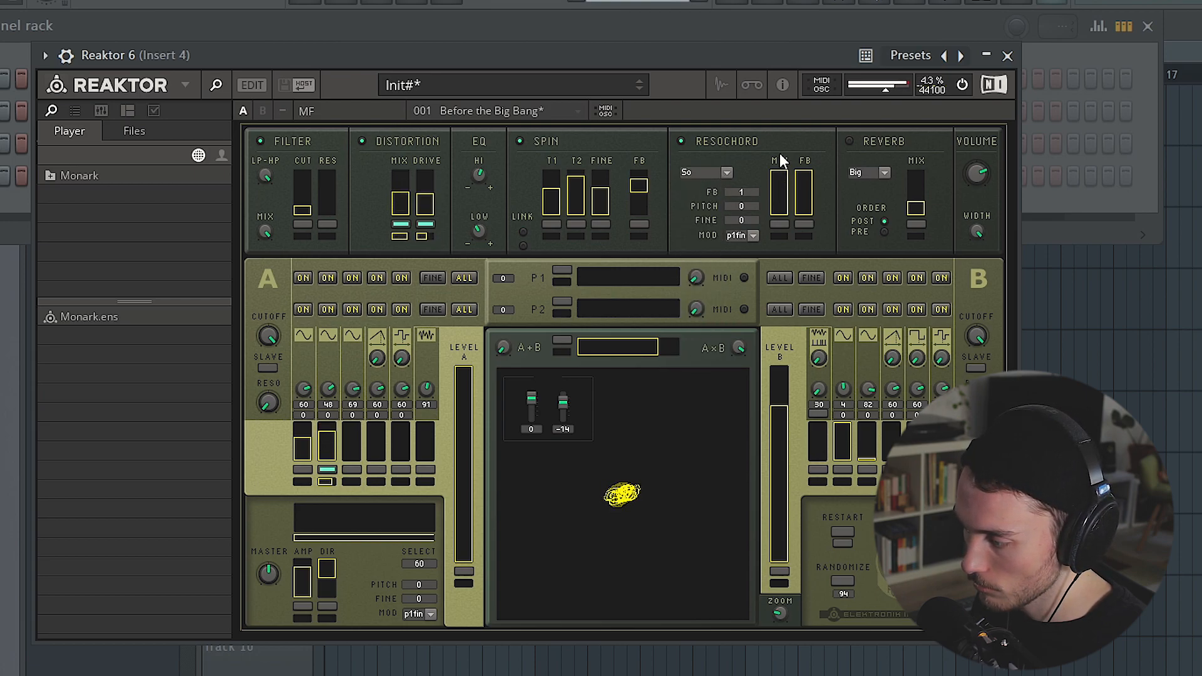
Switch the Resochord back to Colur 1 and reduce its mix to about half.
{"action": "left_click", "coordinate": [717, 173]}
{"action": "left_click", "coordinate": [716, 185]}
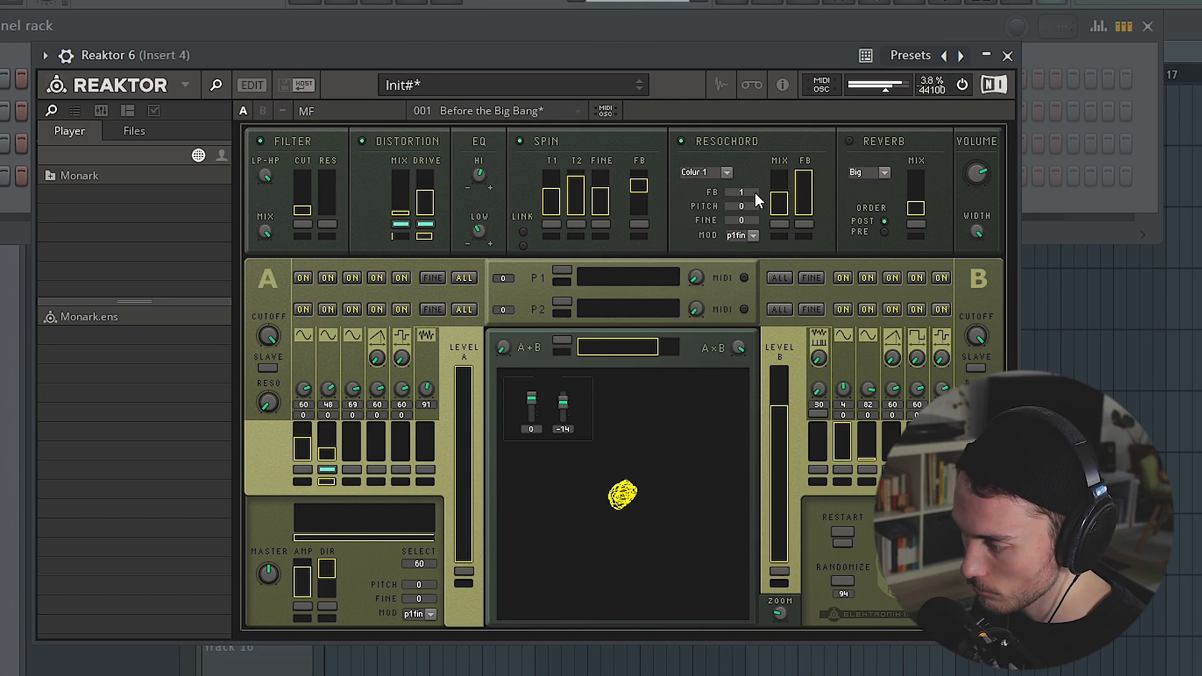
{"action": "left_click_drag", "start_coordinate": [781, 182], "coordinate": [781, 194]}
Enable the reverb with the Endless type and its mix at maximum, and adjust the output width.
{"action": "left_click", "coordinate": [914, 214]}
{"action": "left_click", "coordinate": [849, 142]}
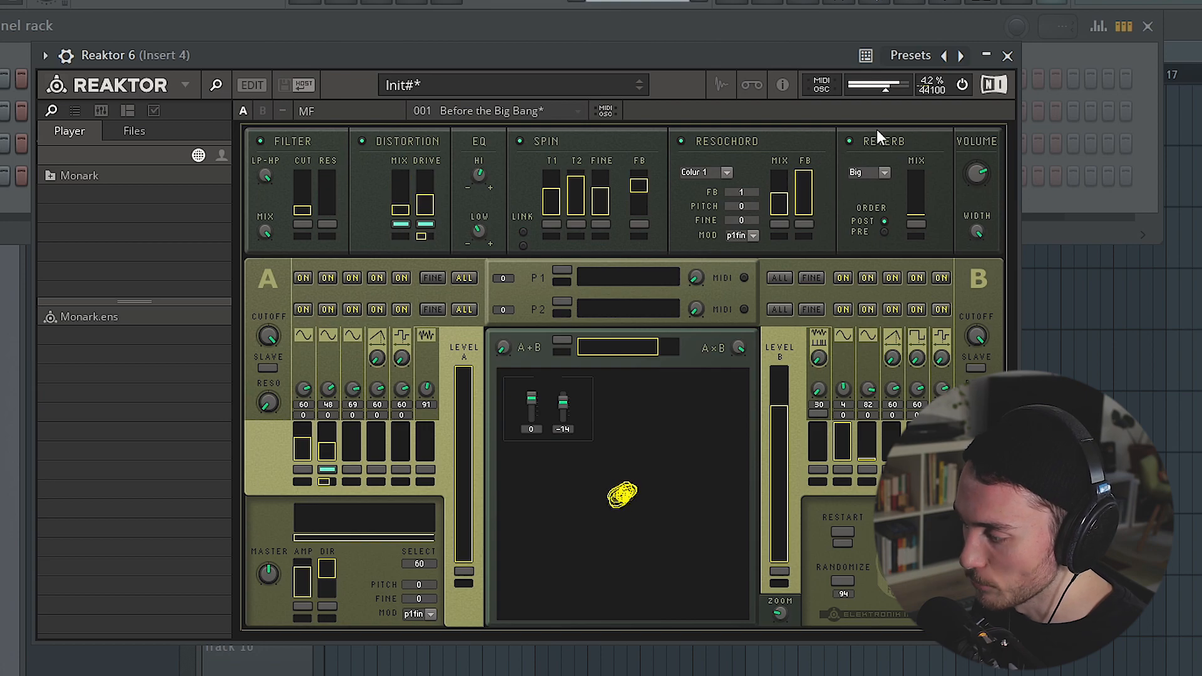
{"action": "left_click_drag", "start_coordinate": [925, 183], "coordinate": [931, 2]}
{"action": "left_click", "coordinate": [883, 174]}
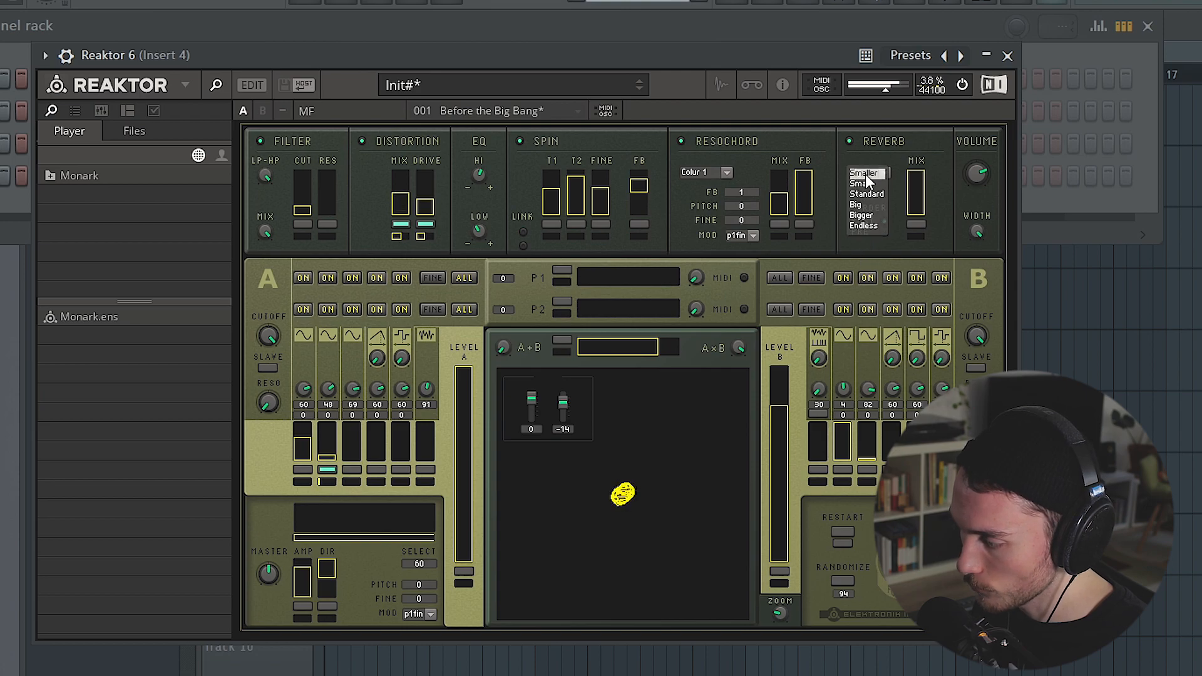
{"action": "left_click", "coordinate": [871, 226]}
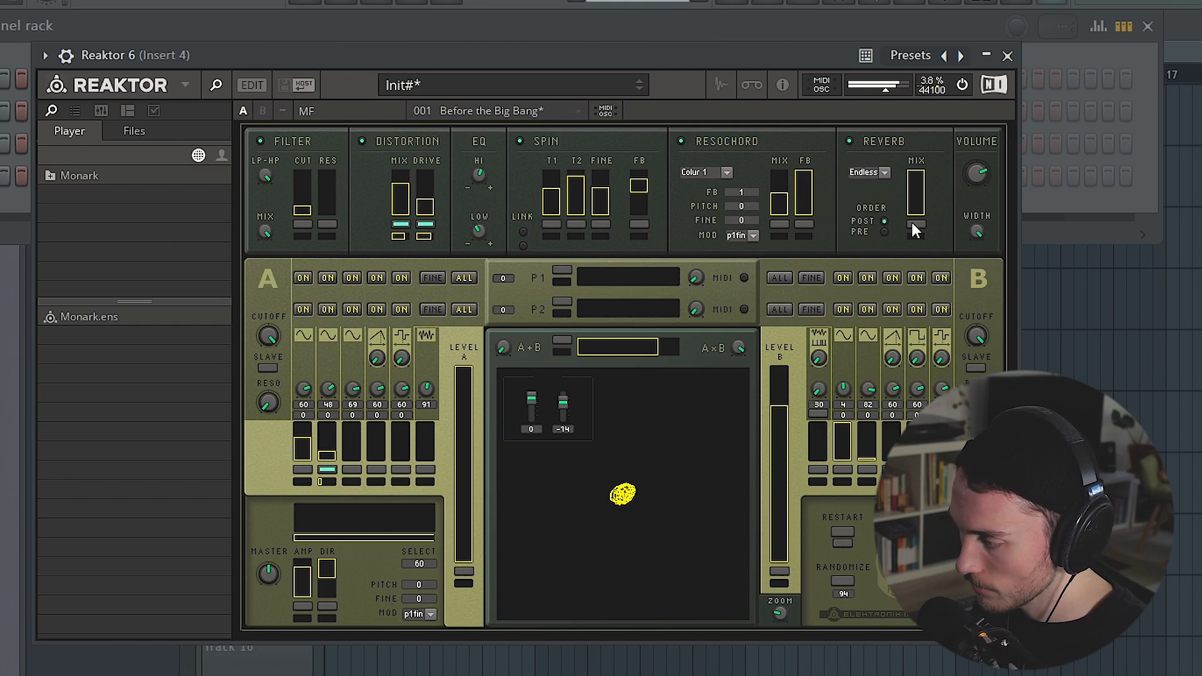
{"action": "left_click_drag", "start_coordinate": [978, 229], "coordinate": [979, 247]}
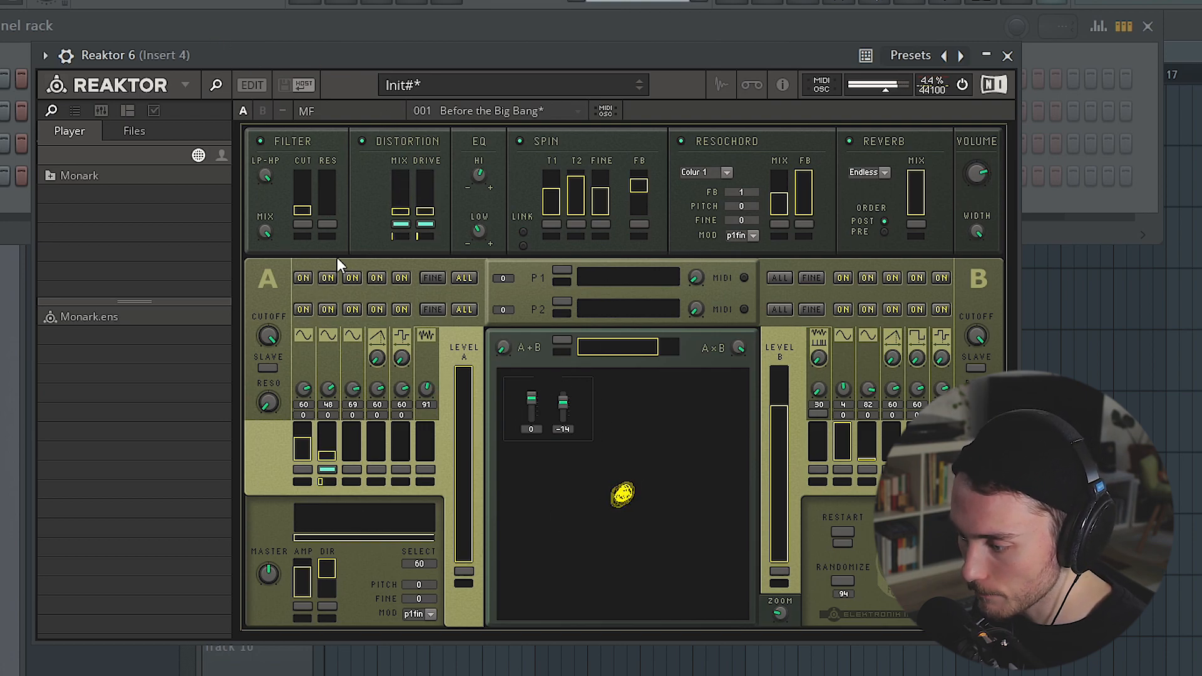
Turn on automatic modulation for the filter's cutoff and resonance, and raise the resonance.
{"action": "left_click", "coordinate": [302, 226]}
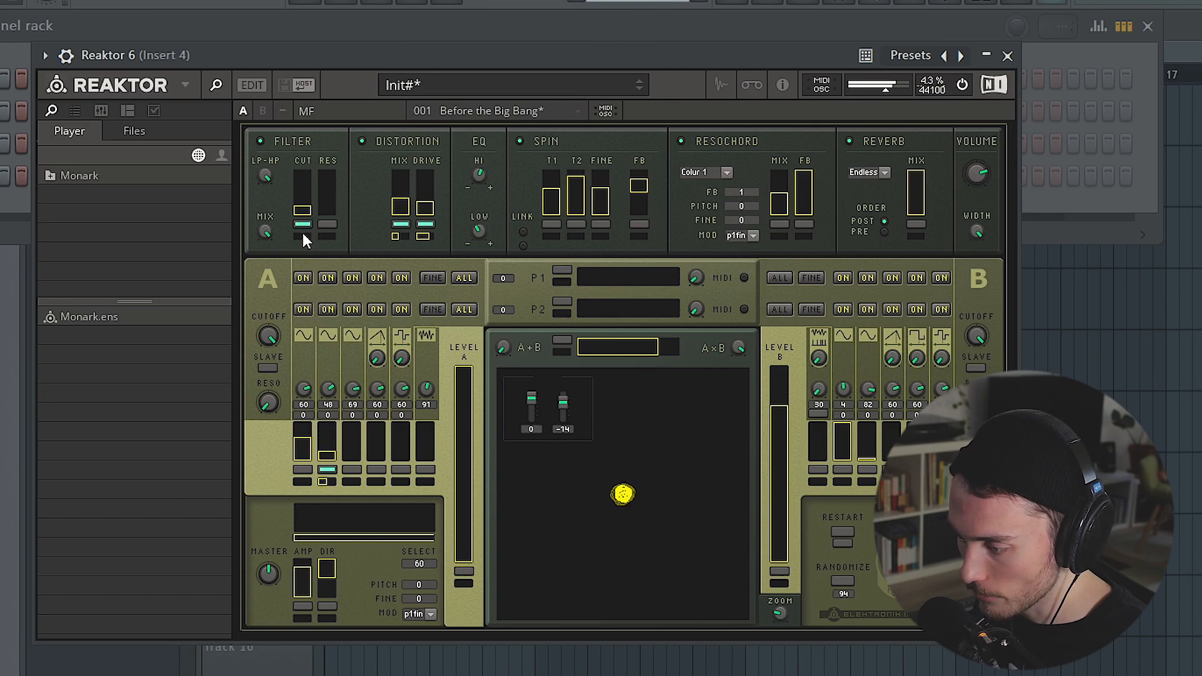
{"action": "left_click", "coordinate": [327, 224]}
{"action": "left_click_drag", "start_coordinate": [328, 224], "coordinate": [321, 172]}
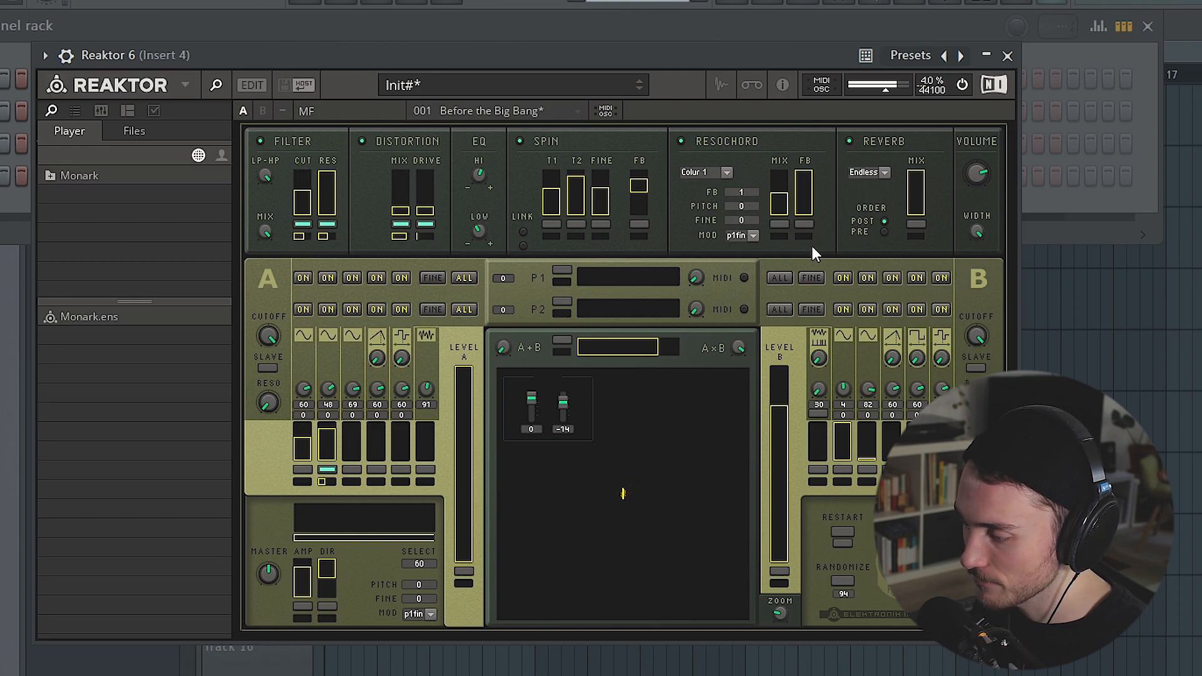
Raise the level of section A's fourth oscillator and lower the main volume.
{"action": "left_click_drag", "start_coordinate": [374, 458], "coordinate": [382, 355]}
{"action": "left_click_drag", "start_coordinate": [974, 179], "coordinate": [978, 218]}
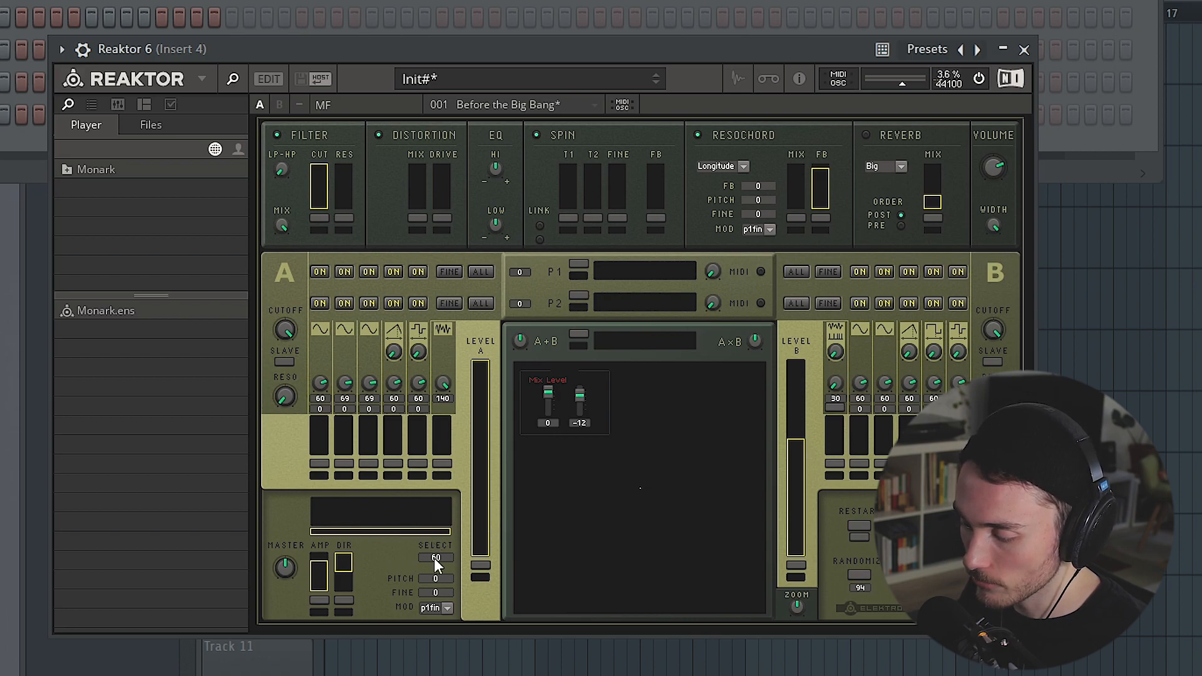
Select sample 0 in section A's sampler and raise its amplitude to maximum.
{"action": "left_click_drag", "start_coordinate": [433, 558], "coordinate": [444, 623]}
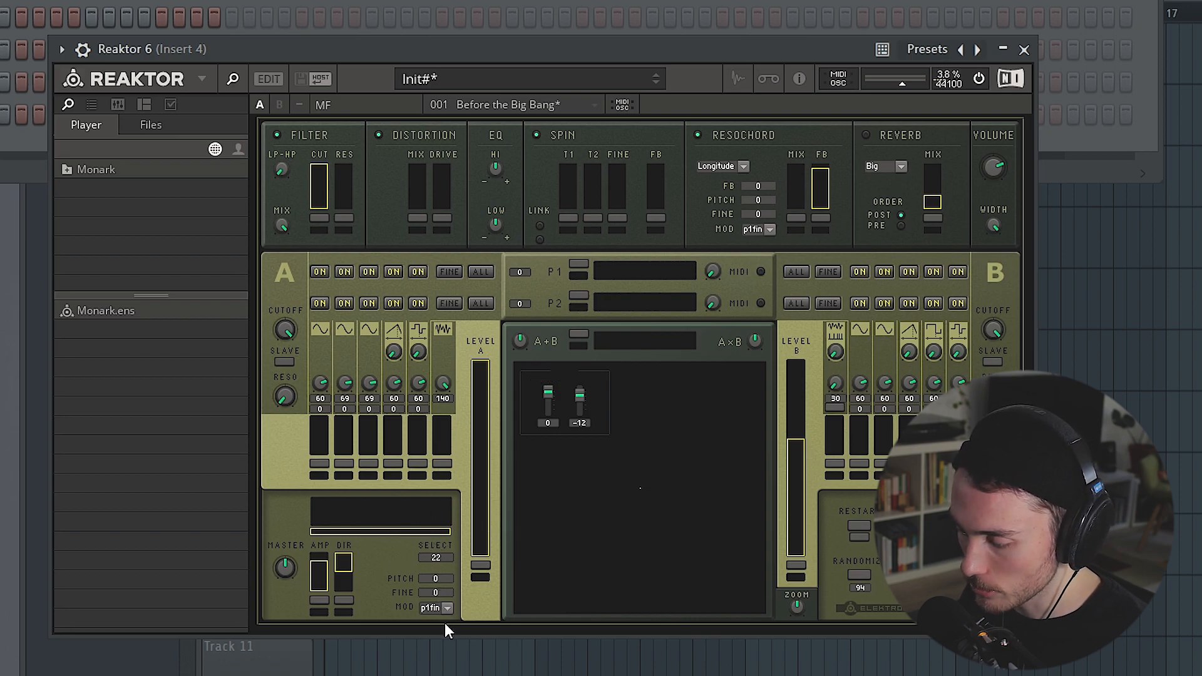
{"action": "left_click_drag", "start_coordinate": [327, 569], "coordinate": [324, 548]}
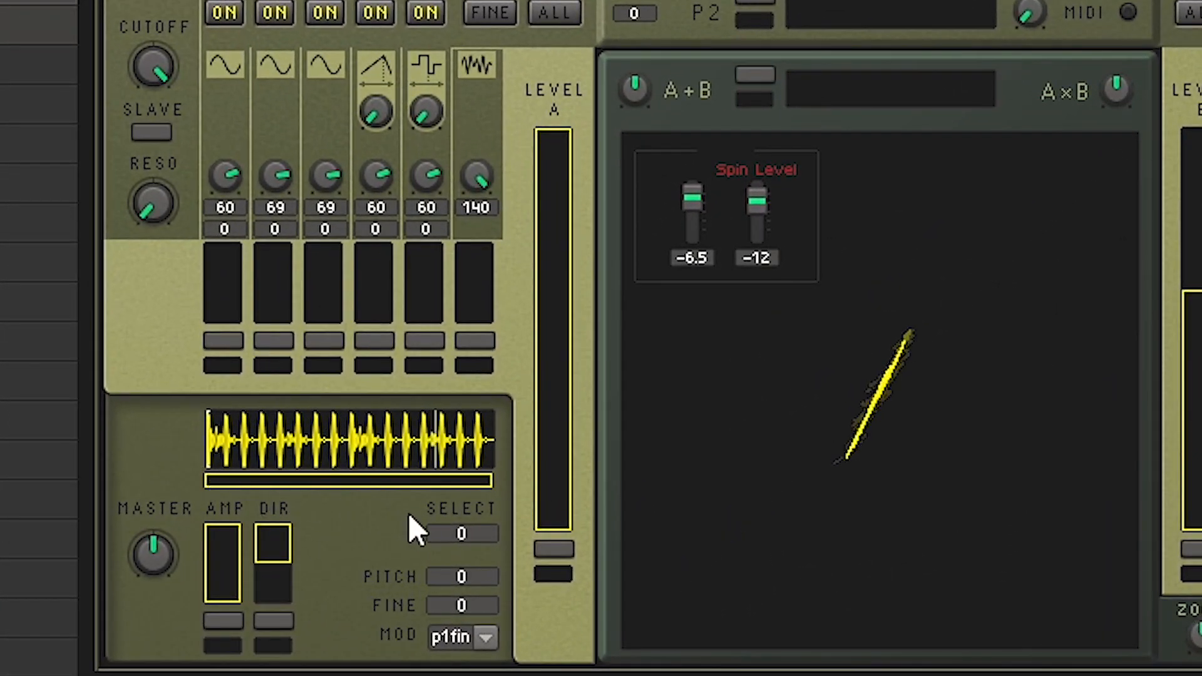
Narrow the sample's loop range to a short section just past the middle of the waveform.
{"action": "left_click_drag", "start_coordinate": [490, 481], "coordinate": [351, 481]}
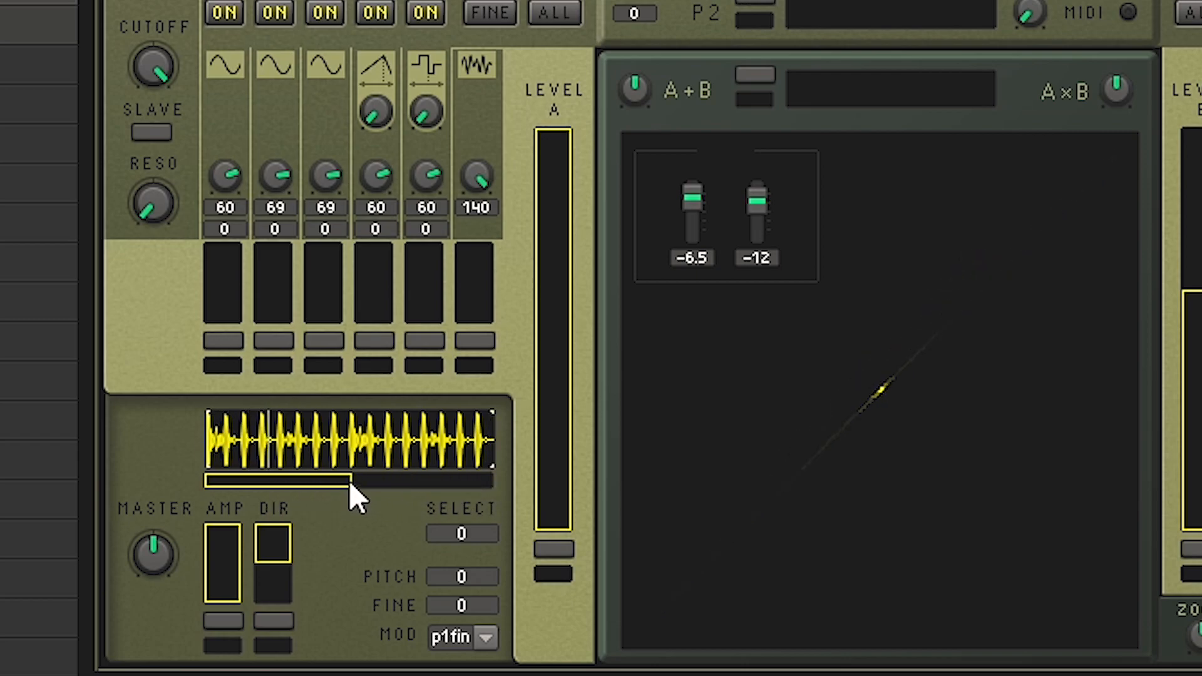
{"action": "left_click_drag", "start_coordinate": [208, 481], "coordinate": [369, 480]}
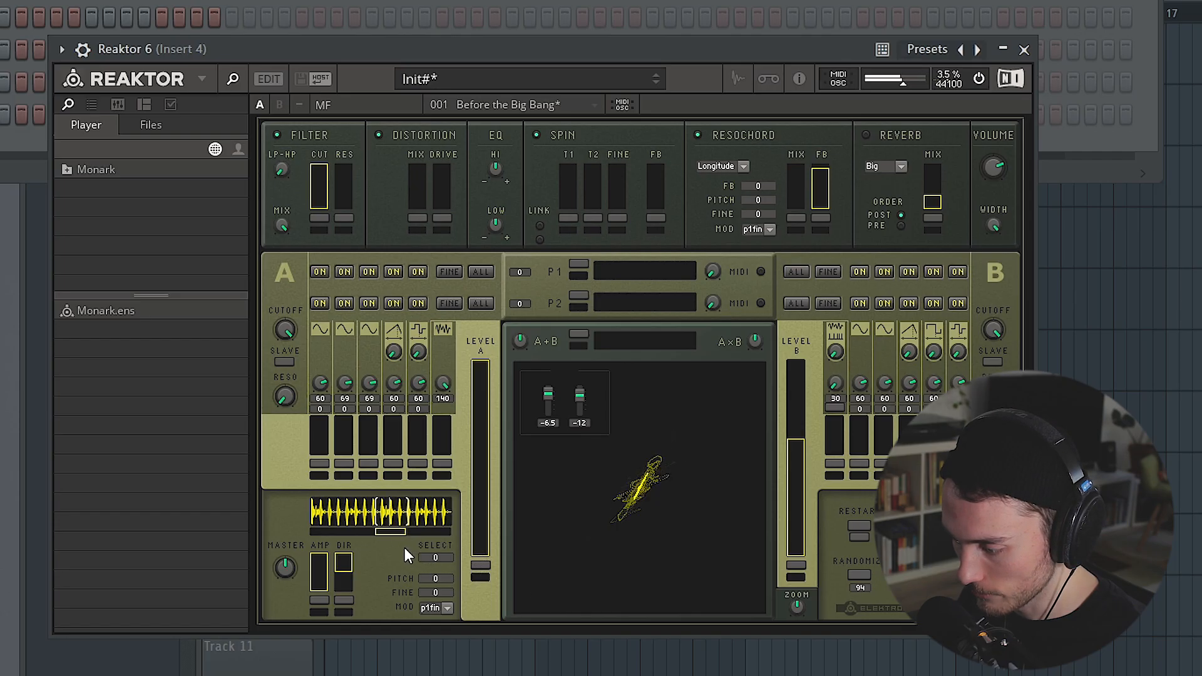
{"action": "left_click_drag", "start_coordinate": [378, 533], "coordinate": [394, 531]}
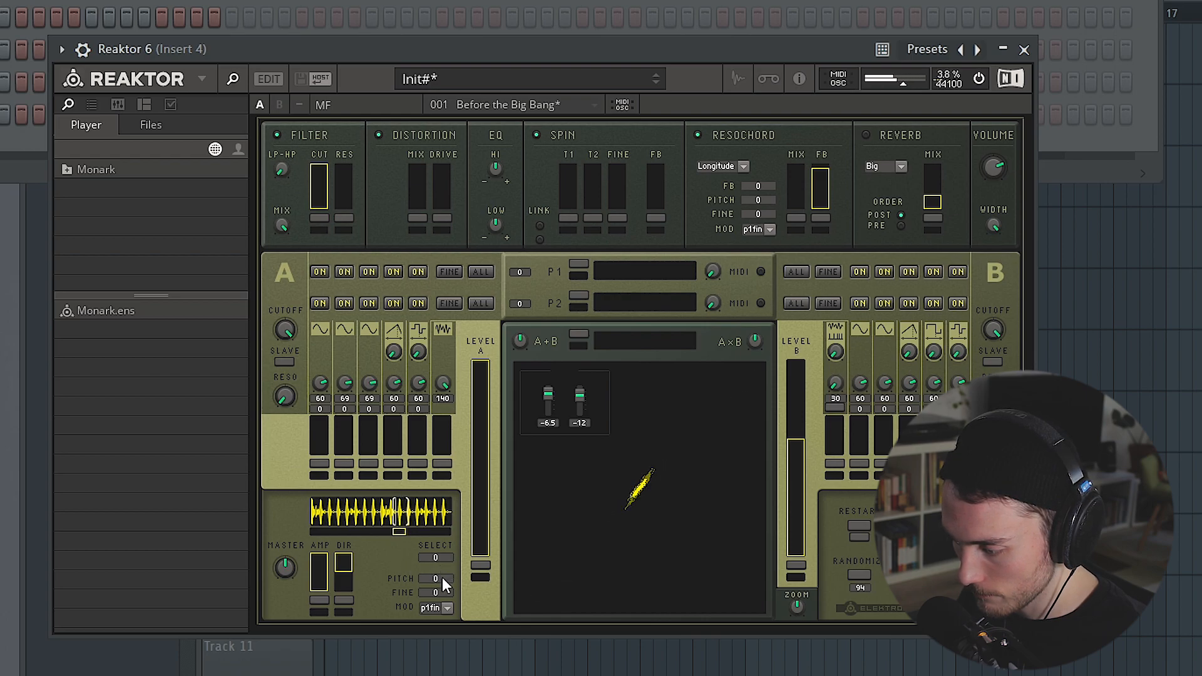
Raise the sampler's Master setting, try its playback direction, and set the sample pitch to -4.
{"action": "left_click_drag", "start_coordinate": [319, 588], "coordinate": [325, 524]}
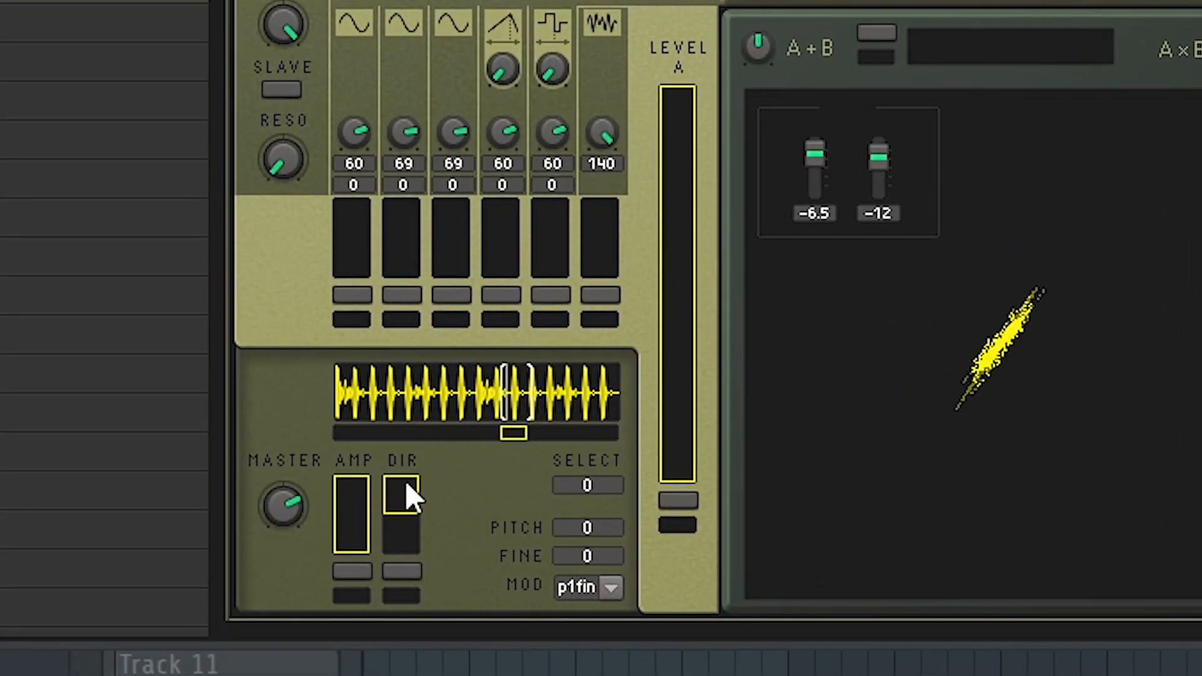
{"action": "mouse_move", "coordinate": [394, 498]}
{"action": "left_mouse_down"}
{"action": "mouse_move", "coordinate": [396, 564]}
{"action": "mouse_move", "coordinate": [415, 554]}
{"action": "mouse_move", "coordinate": [404, 563]}
{"action": "mouse_move", "coordinate": [424, 661]}
{"action": "left_mouse_up"}
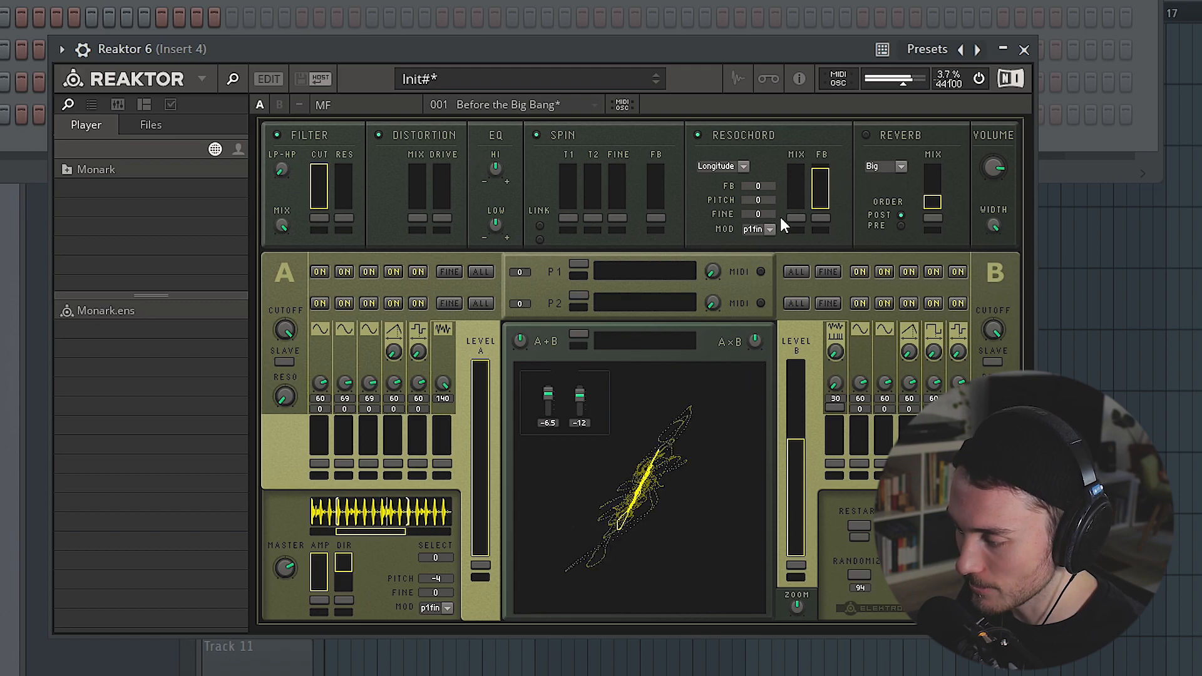
Turn A+B down to minimum and raise A×B so only the multiplied signal is heard.
{"action": "left_click_drag", "start_coordinate": [520, 340], "coordinate": [545, 426]}
{"action": "left_click_drag", "start_coordinate": [756, 343], "coordinate": [757, 273]}
Bring in section B's noise oscillator at pitch 77 and raise Level B to about 80 percent.
{"action": "left_click_drag", "start_coordinate": [835, 383], "coordinate": [835, 306]}
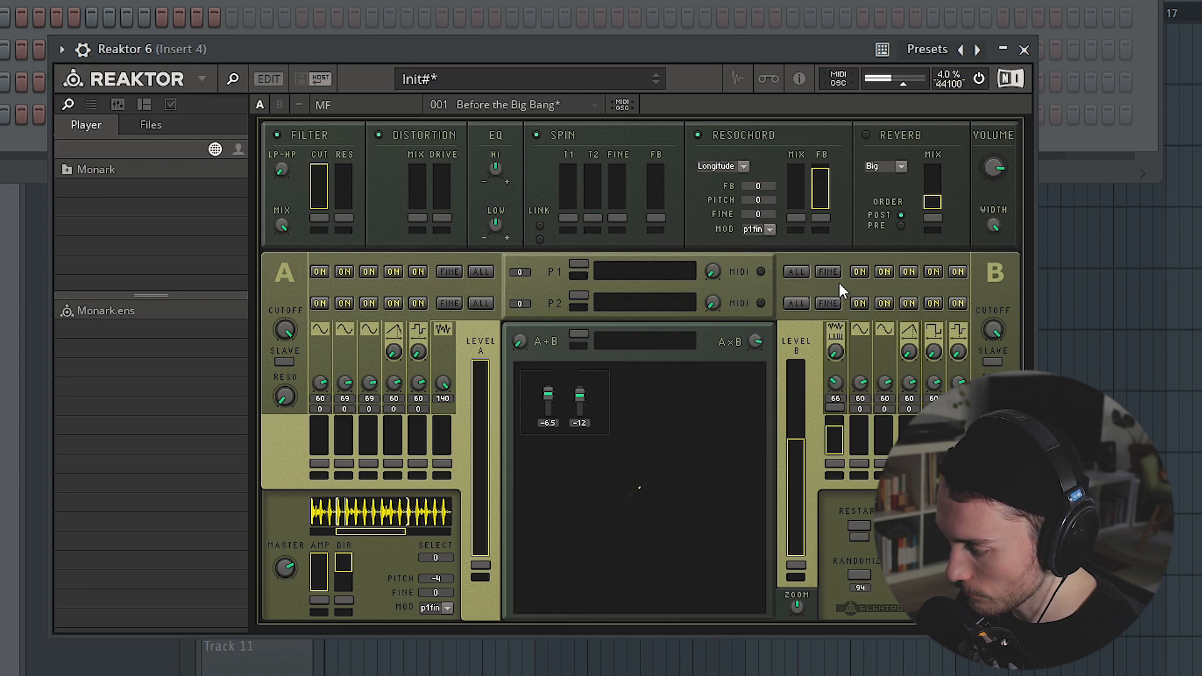
{"action": "left_click_drag", "start_coordinate": [837, 385], "coordinate": [842, 362]}
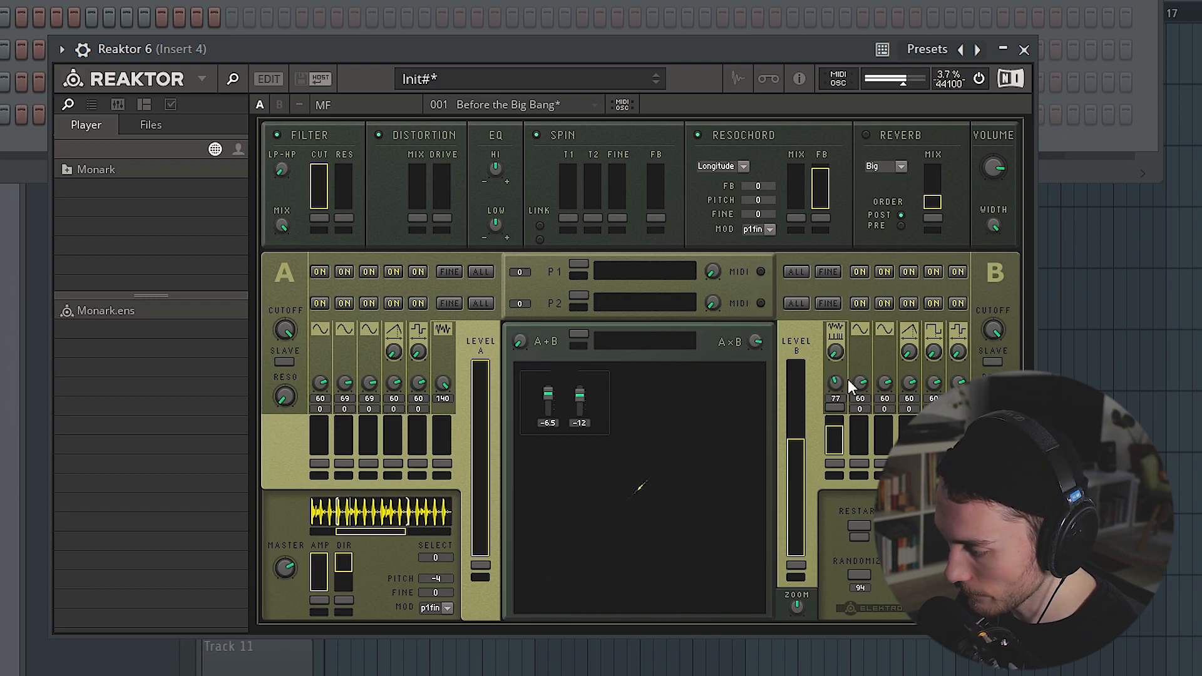
{"action": "left_click_drag", "start_coordinate": [798, 438], "coordinate": [804, 394]}
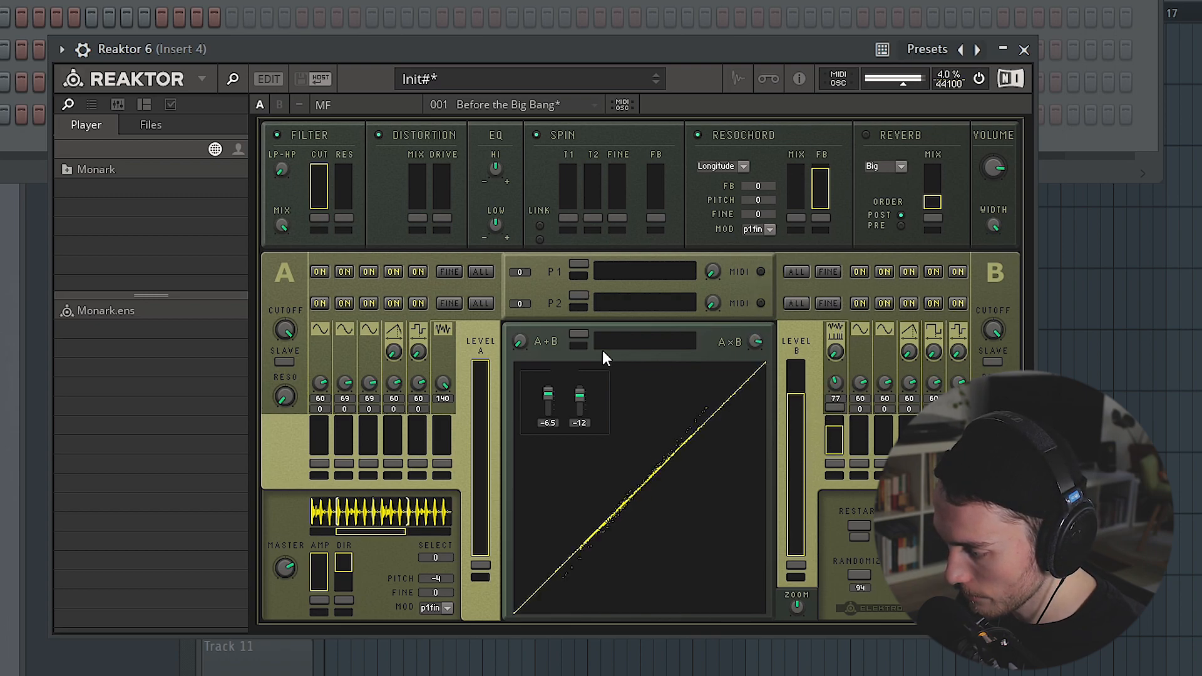
Raise the A/B cross-modulation amount to just under half, and set section B's noise oscillator to pitch 74 with a low level.
{"action": "left_click_drag", "start_coordinate": [603, 342], "coordinate": [651, 333]}
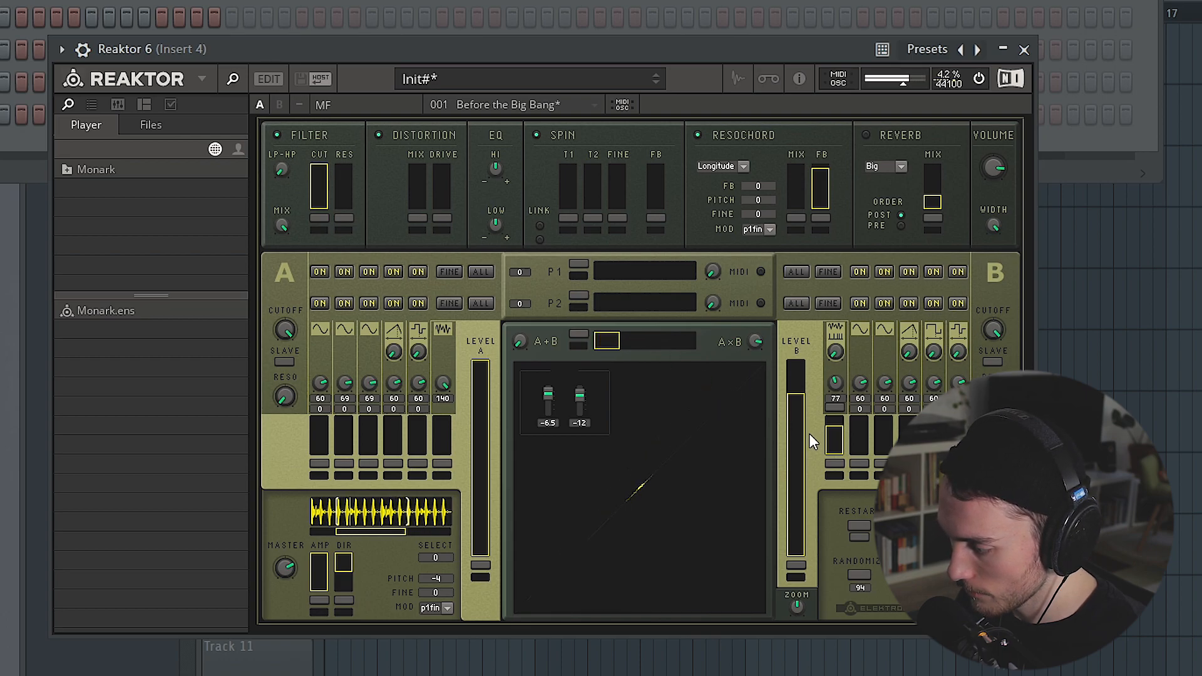
{"action": "left_click_drag", "start_coordinate": [837, 415], "coordinate": [835, 432]}
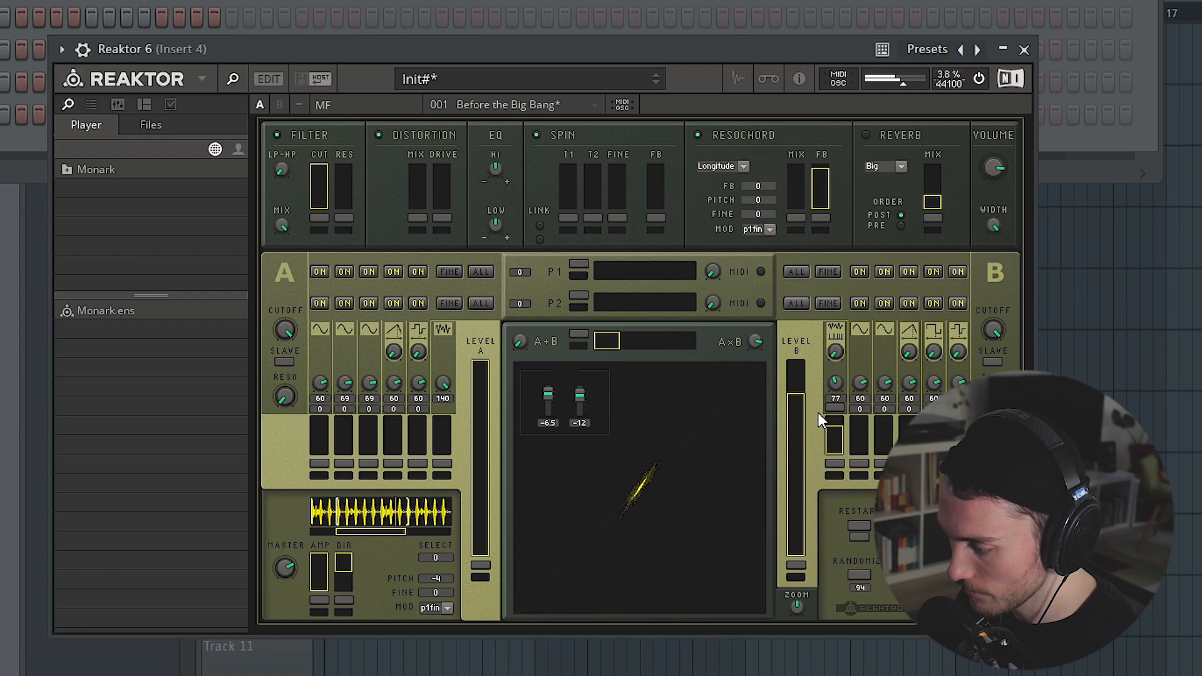
{"action": "left_click_drag", "start_coordinate": [645, 335], "coordinate": [656, 333]}
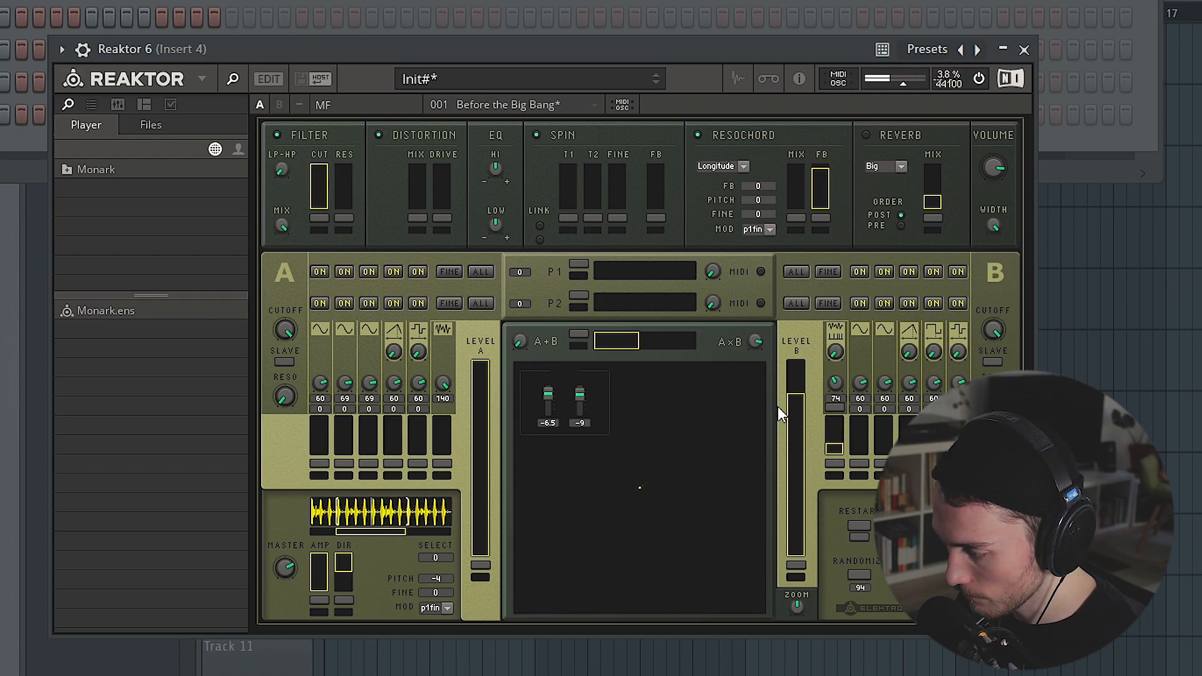
Bring in section B's first sine oscillator at pitch 16 and about half level.
{"action": "left_click", "coordinate": [864, 441]}
{"action": "mouse_move", "coordinate": [868, 411]}
{"action": "left_mouse_down"}
{"action": "mouse_move", "coordinate": [865, 388]}
{"action": "mouse_move", "coordinate": [868, 464]}
{"action": "mouse_move", "coordinate": [874, 440]}
{"action": "left_mouse_up"}
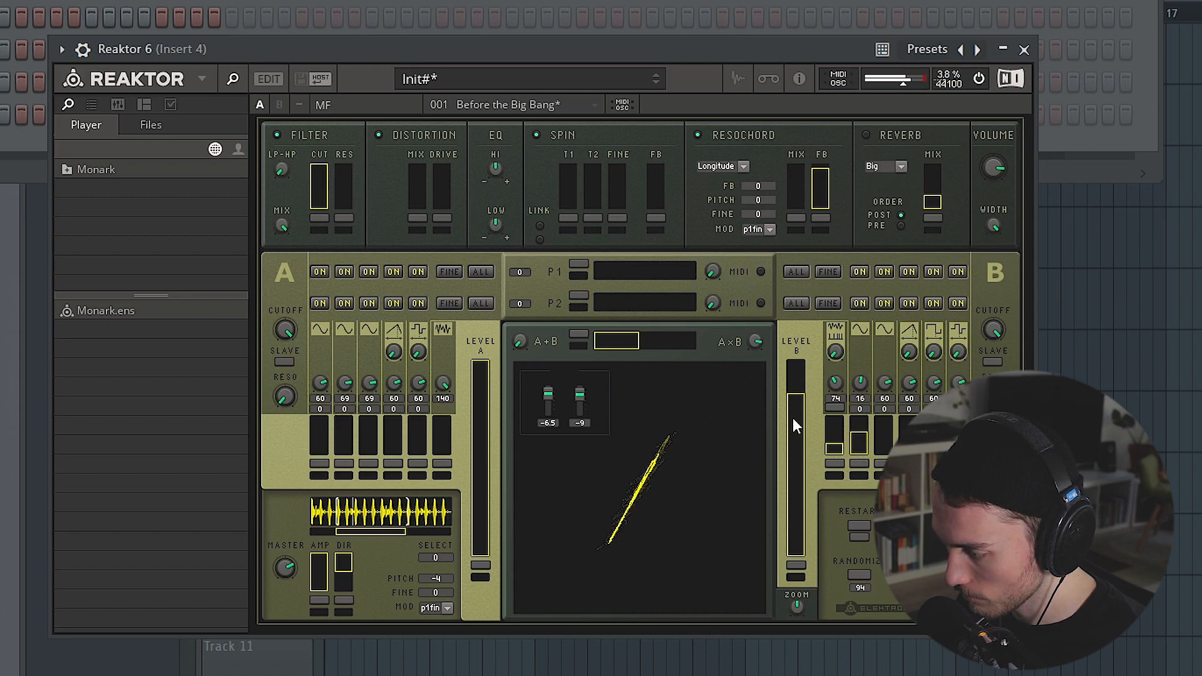
Lower Level B to about half and add distortion with a low mix and about half drive.
{"action": "mouse_move", "coordinate": [419, 201]}
{"action": "left_mouse_down"}
{"action": "mouse_move", "coordinate": [445, 156]}
{"action": "mouse_move", "coordinate": [419, 206]}
{"action": "left_mouse_up"}
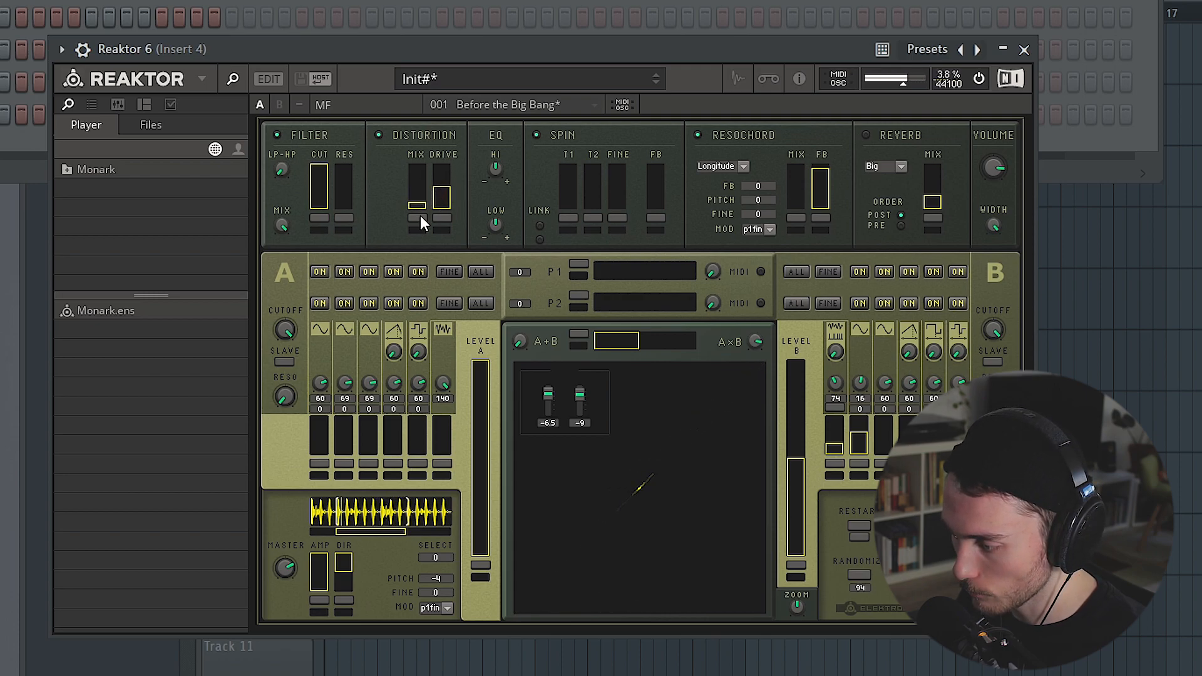
Switch on automatic modulation of the distortion mix and lower the reverb mix to near its minimum.
{"action": "left_click", "coordinate": [418, 219]}
{"action": "left_click", "coordinate": [419, 220]}
{"action": "mouse_move", "coordinate": [418, 205]}
{"action": "left_mouse_down"}
{"action": "mouse_move", "coordinate": [418, 187]}
{"action": "mouse_move", "coordinate": [419, 224]}
{"action": "mouse_move", "coordinate": [425, 176]}
{"action": "mouse_move", "coordinate": [419, 225]}
{"action": "mouse_move", "coordinate": [424, 164]}
{"action": "mouse_move", "coordinate": [416, 233]}
{"action": "mouse_move", "coordinate": [425, 175]}
{"action": "left_mouse_up"}
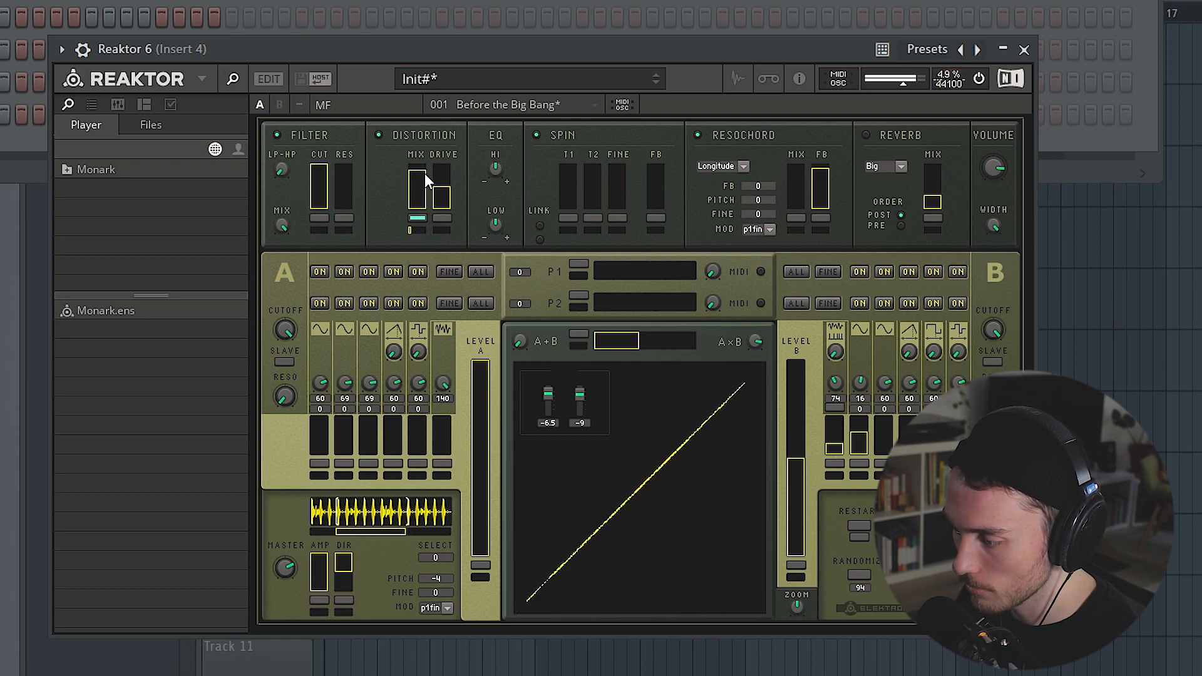
{"action": "left_click_drag", "start_coordinate": [421, 247], "coordinate": [417, 194]}
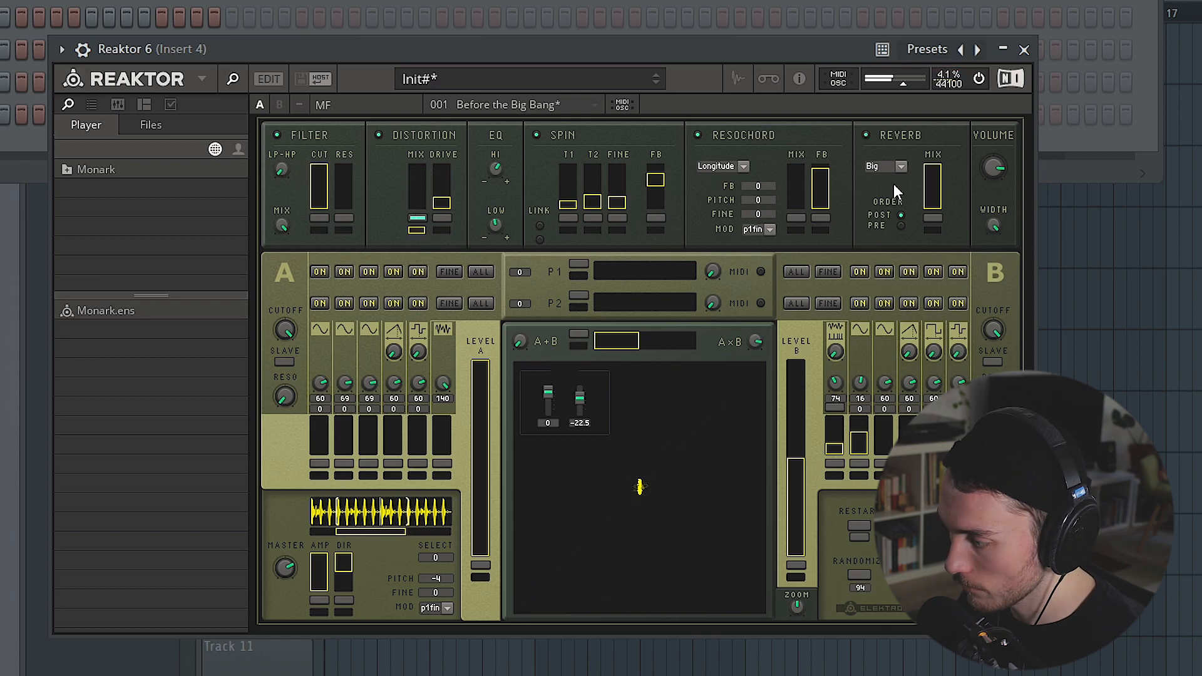
{"action": "mouse_move", "coordinate": [930, 199]}
{"action": "left_mouse_down"}
{"action": "mouse_move", "coordinate": [932, 174]}
{"action": "mouse_move", "coordinate": [941, 249]}
{"action": "left_mouse_up"}
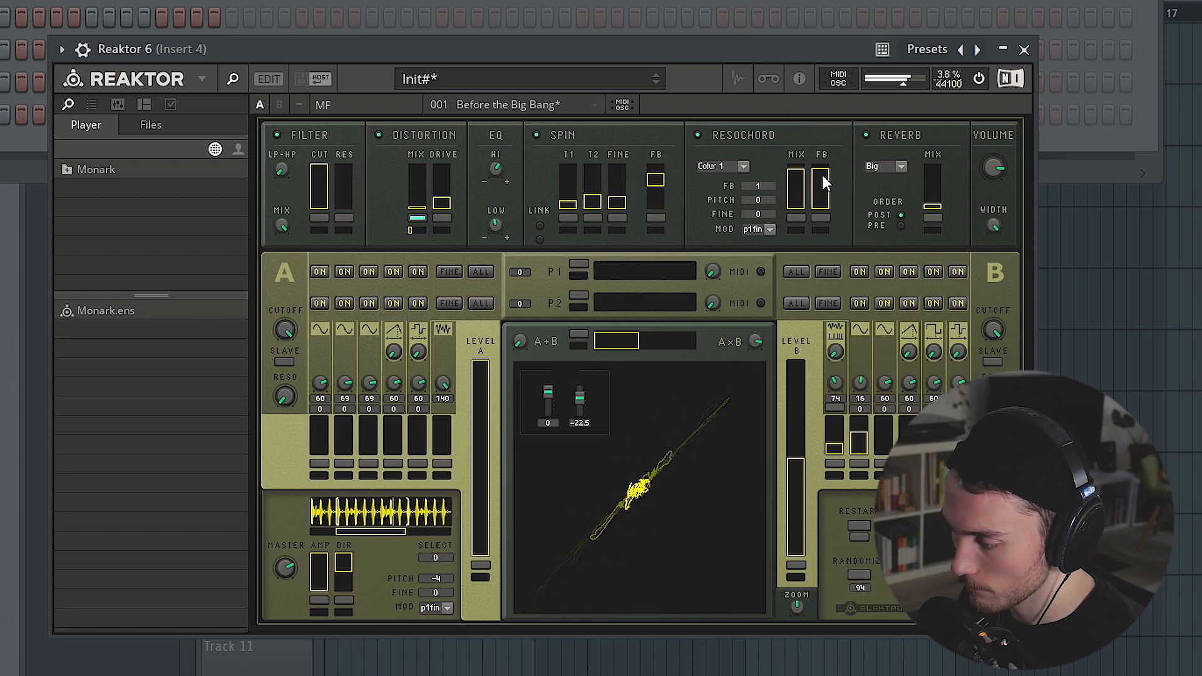
Set the ResoChord mix to full, audition other chord types such as Colur 2, and choose Decider.
{"action": "left_click_drag", "start_coordinate": [795, 166], "coordinate": [821, 162]}
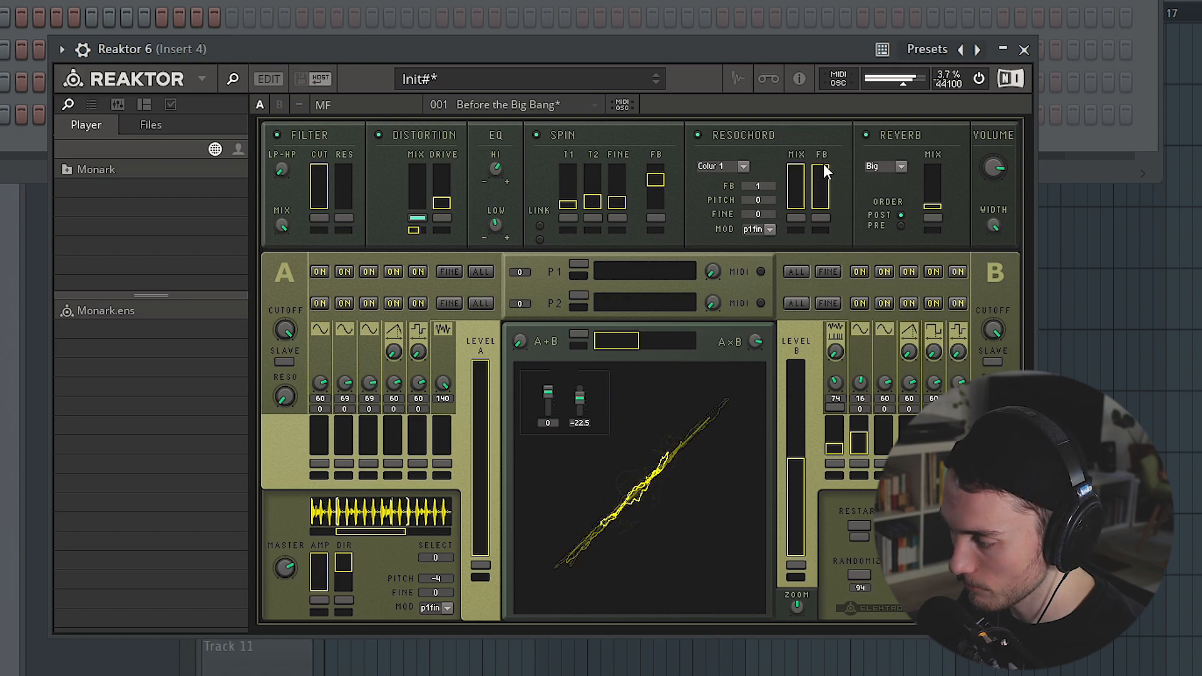
{"action": "left_click", "coordinate": [742, 167]}
{"action": "left_click", "coordinate": [730, 195]}
{"action": "left_click", "coordinate": [740, 166]}
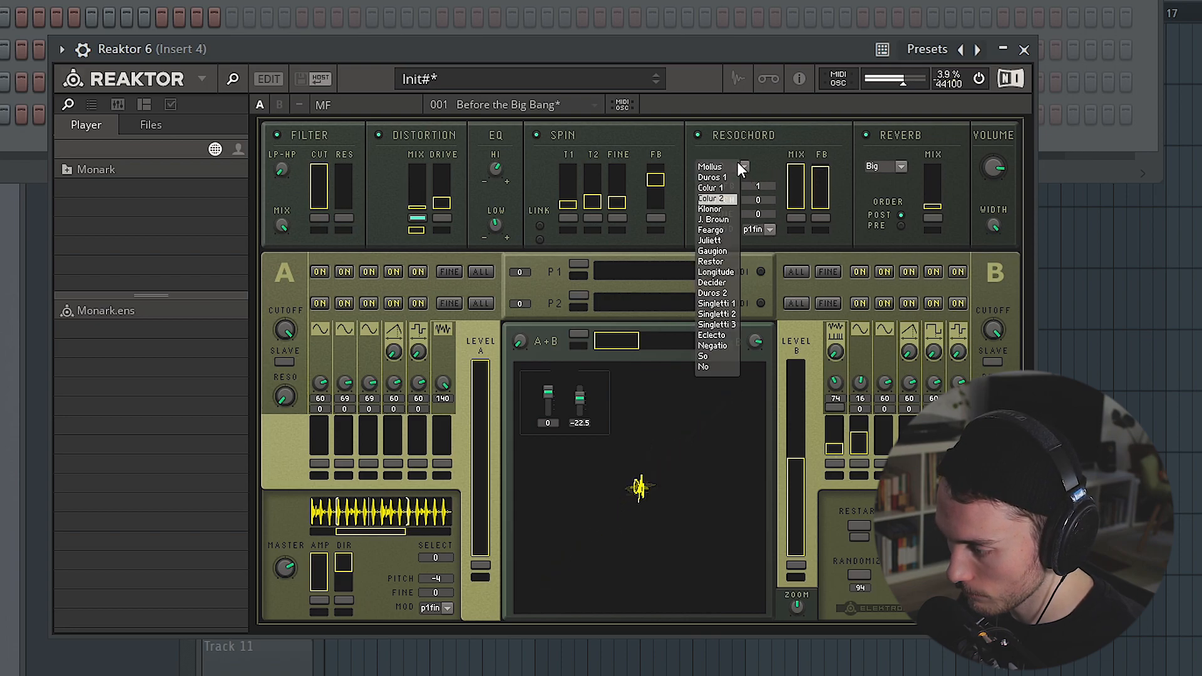
{"action": "left_click", "coordinate": [726, 169]}
{"action": "left_click", "coordinate": [729, 167]}
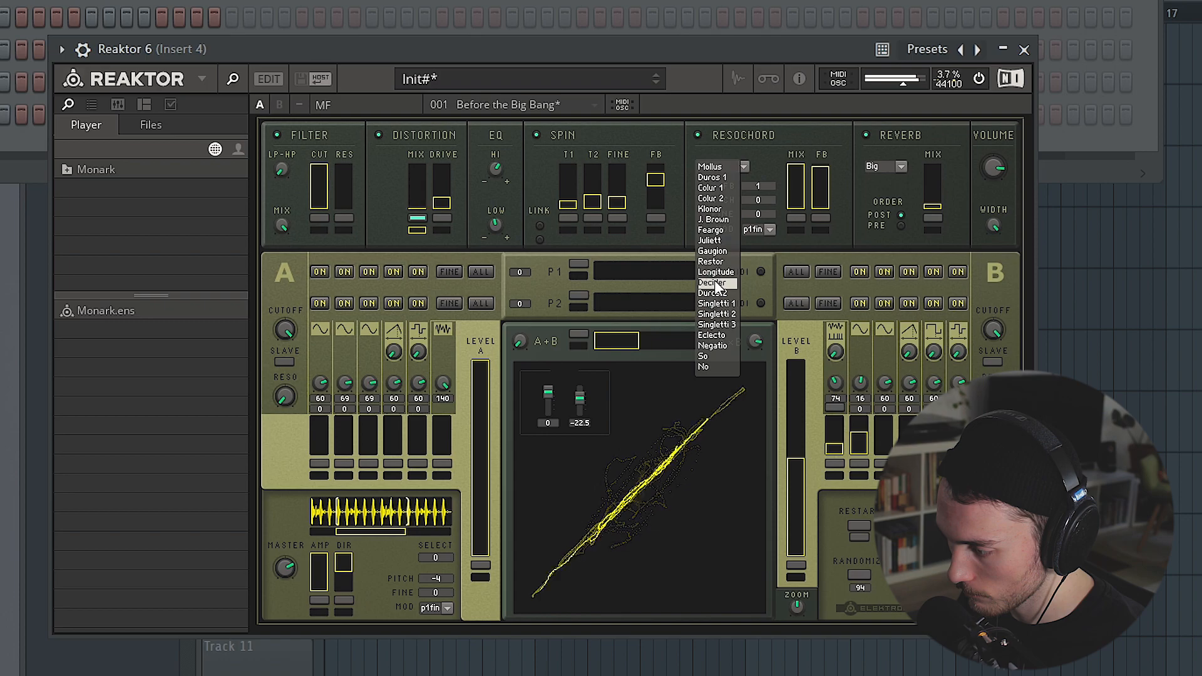
{"action": "left_click", "coordinate": [714, 282]}
{"action": "left_click", "coordinate": [718, 167]}
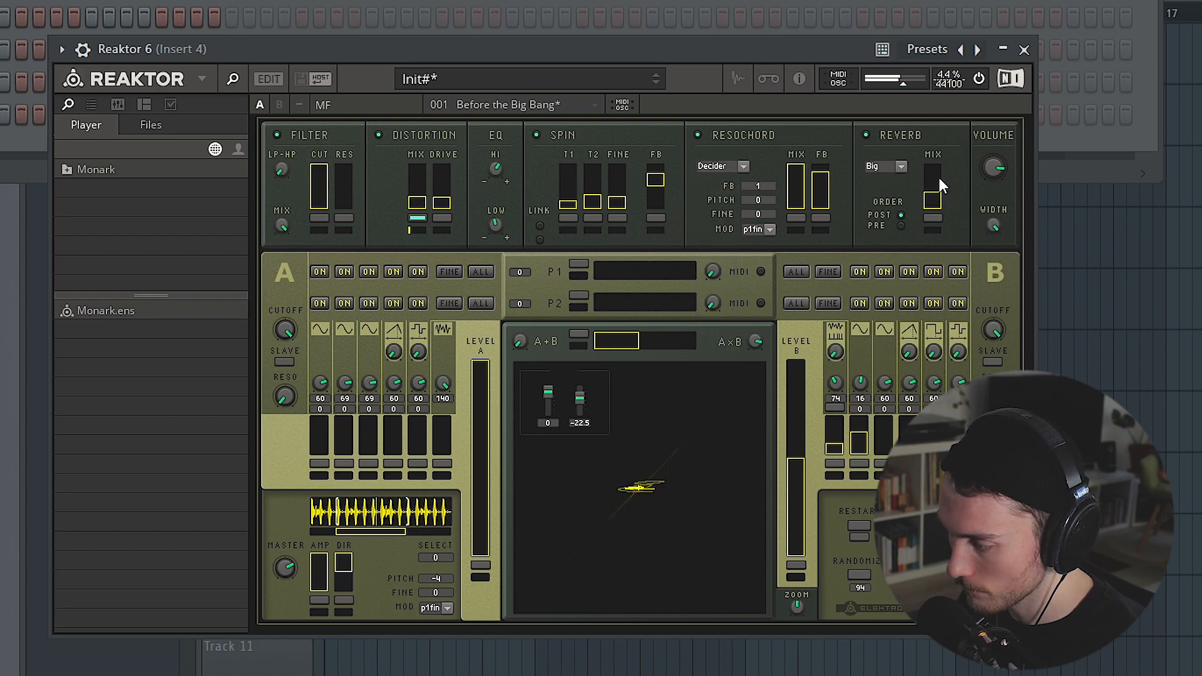
Set the reverb type to Endless and increase the global modulation speed.
{"action": "left_click", "coordinate": [900, 168]}
{"action": "left_click", "coordinate": [884, 218]}
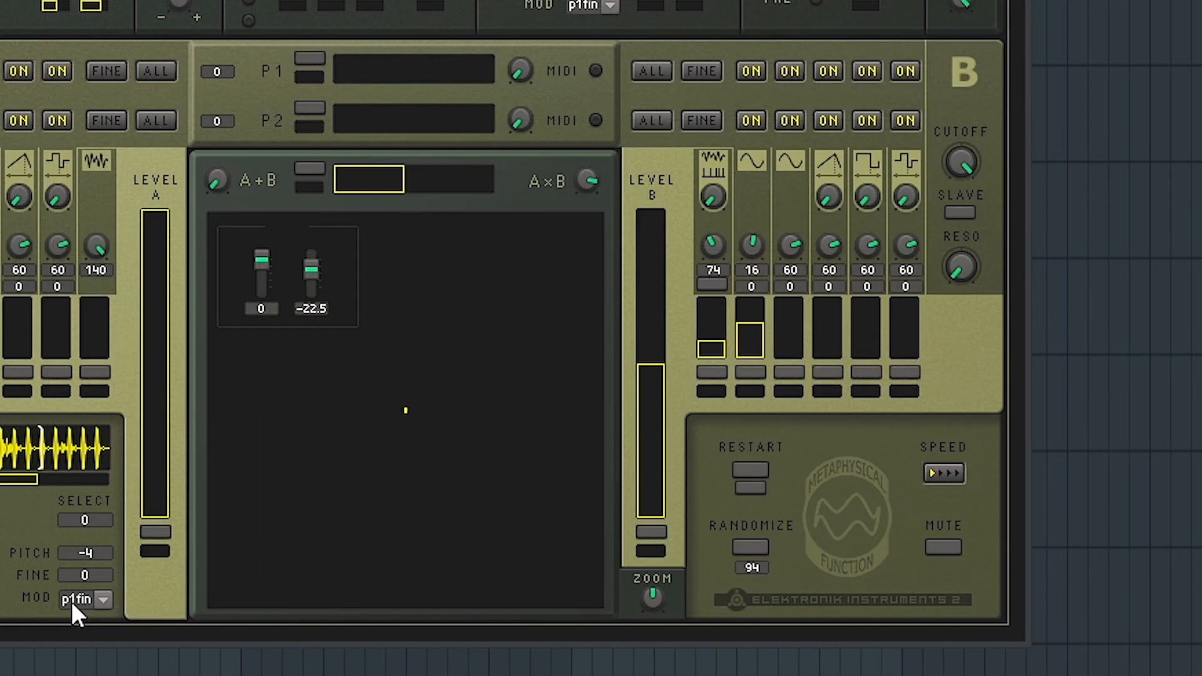
{"action": "left_click", "coordinate": [950, 469]}
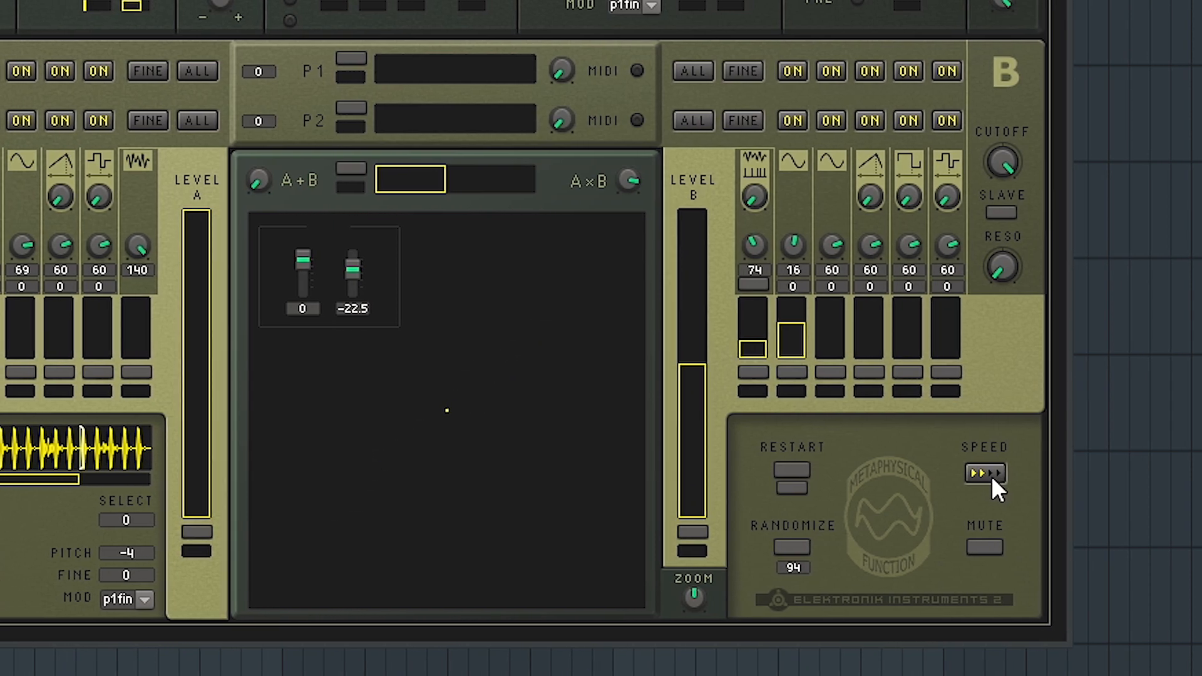
{"action": "left_click", "coordinate": [949, 476]}
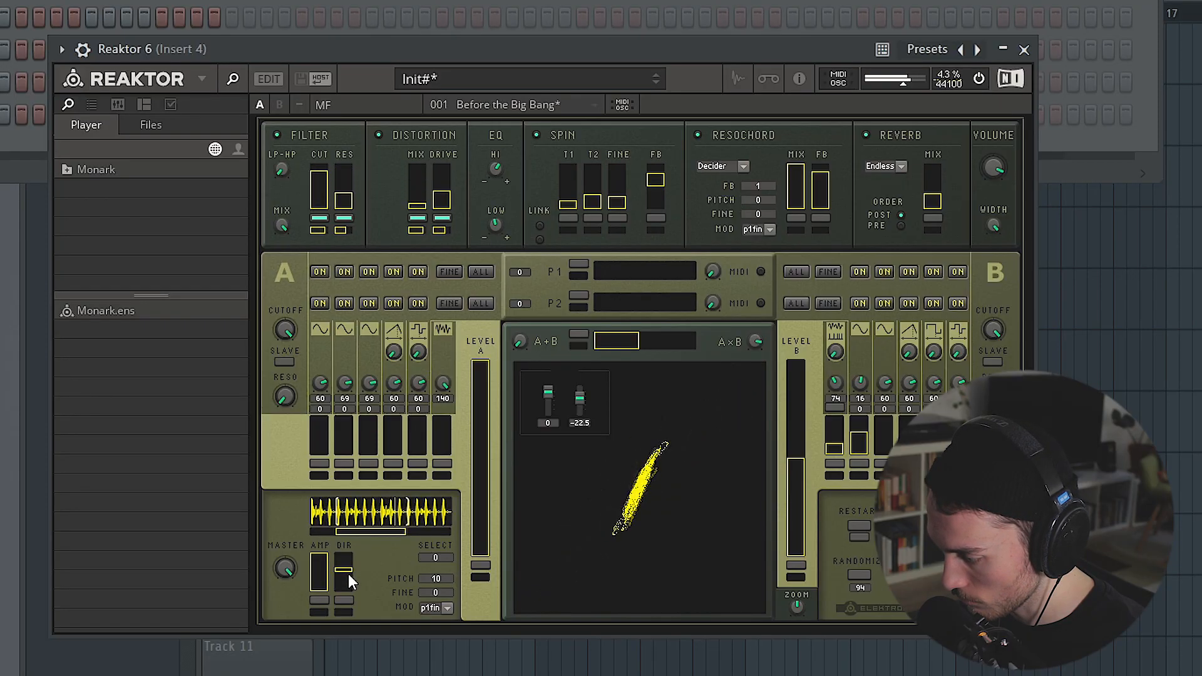
Raise the output volume and the scope zoom, and boost the EQ's high and low bands.
{"action": "left_click_drag", "start_coordinate": [989, 169], "coordinate": [998, 137]}
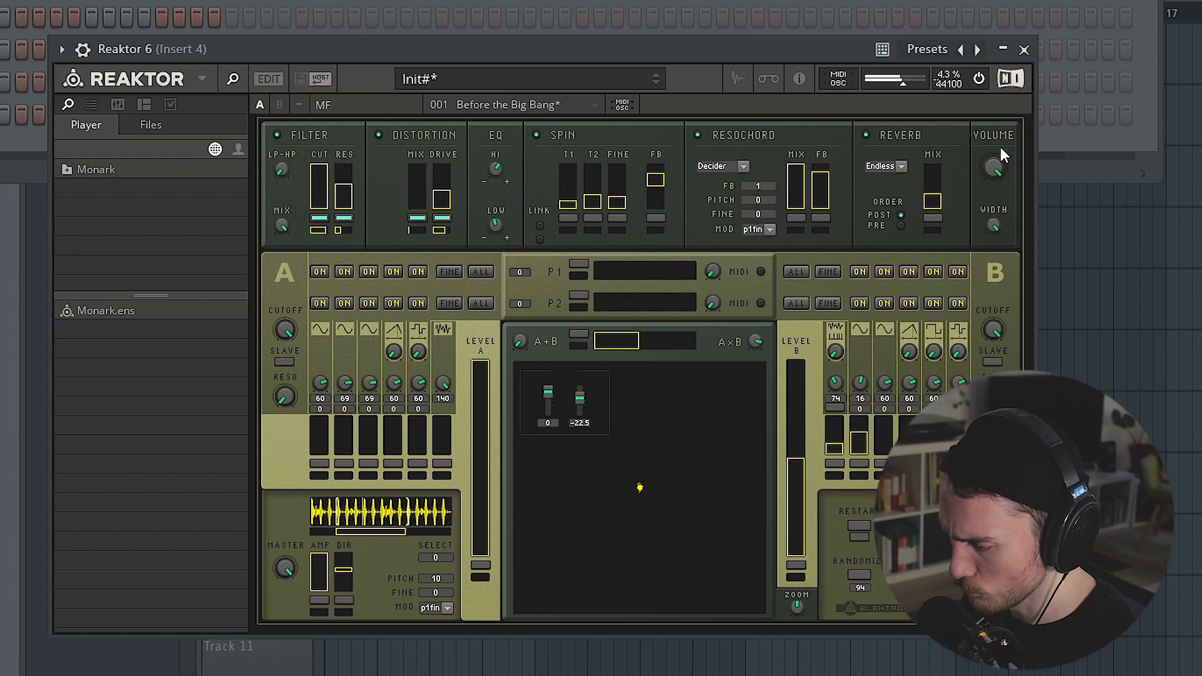
{"action": "mouse_move", "coordinate": [798, 609]}
{"action": "left_mouse_down"}
{"action": "mouse_move", "coordinate": [795, 624]}
{"action": "mouse_move", "coordinate": [799, 552]}
{"action": "left_mouse_up"}
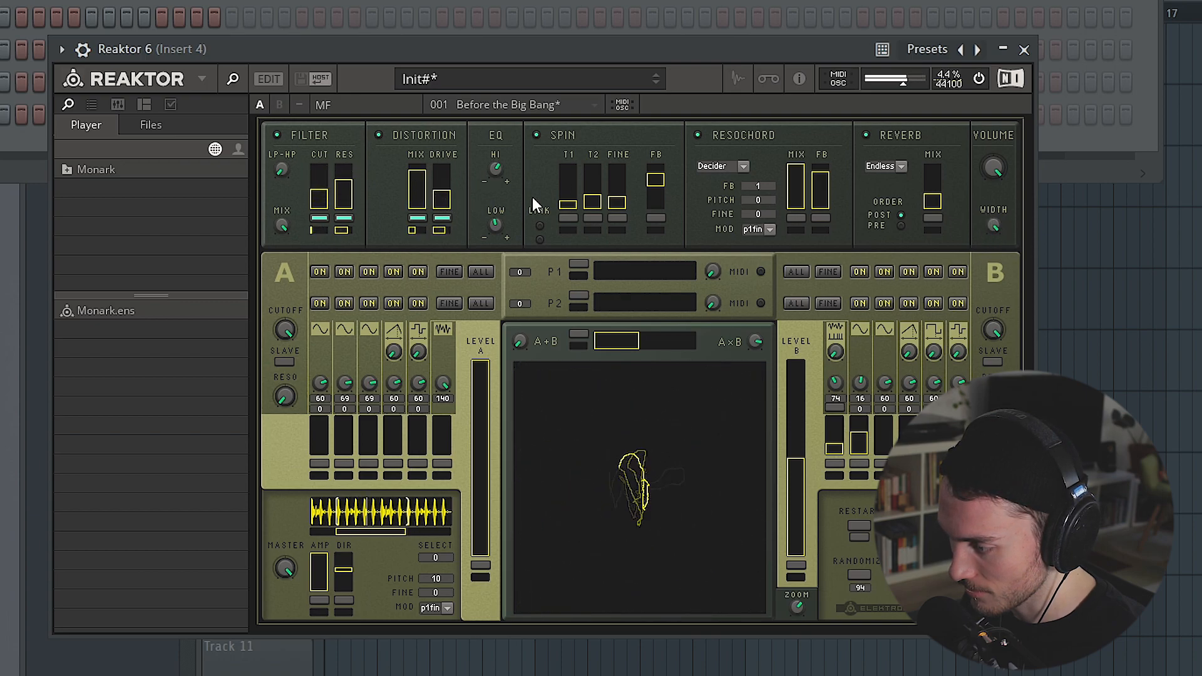
{"action": "left_click_drag", "start_coordinate": [497, 226], "coordinate": [497, 200]}
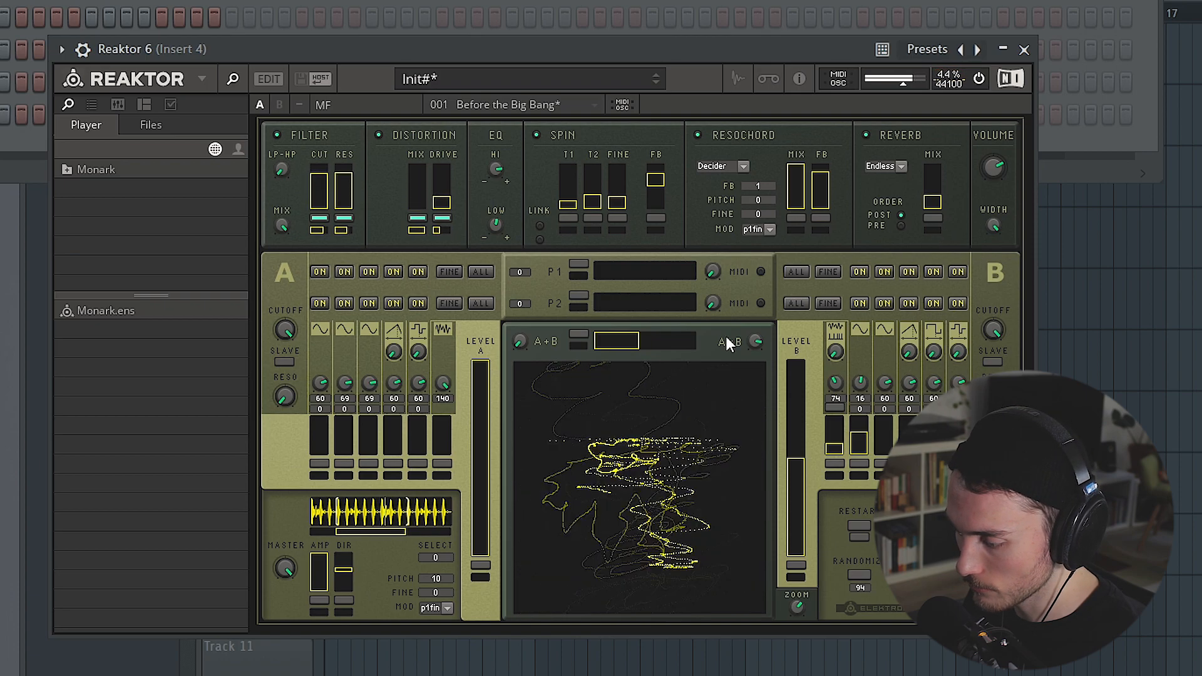
Switch section A's sampler to sample 1 and readjust the output volume and reverb mix.
{"action": "left_click_drag", "start_coordinate": [435, 562], "coordinate": [441, 557]}
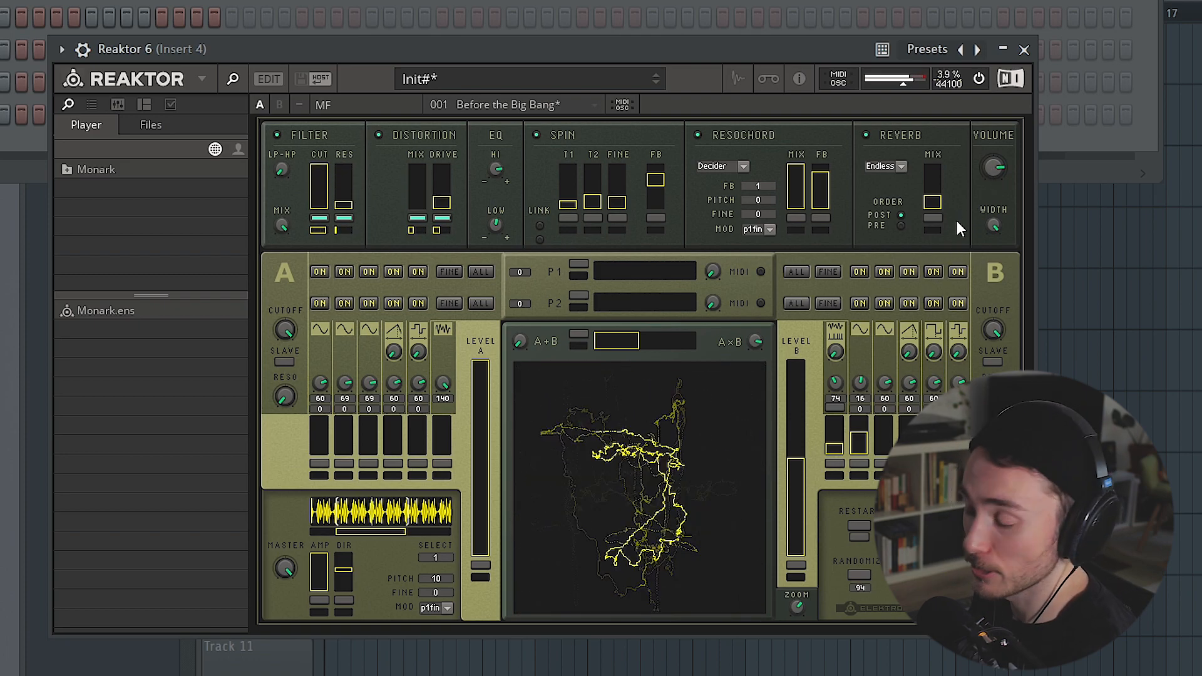
{"action": "left_click_drag", "start_coordinate": [985, 173], "coordinate": [994, 142]}
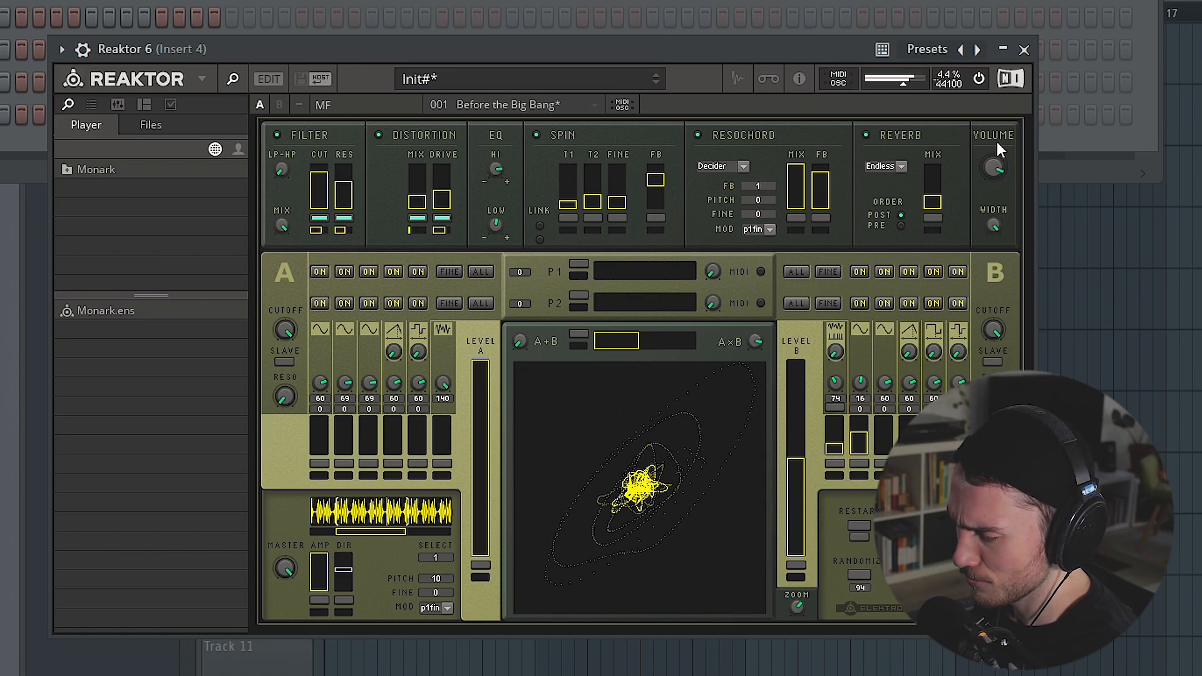
{"action": "mouse_move", "coordinate": [940, 192]}
{"action": "left_mouse_down"}
{"action": "mouse_move", "coordinate": [952, 171]}
{"action": "mouse_move", "coordinate": [957, 198]}
{"action": "left_mouse_up"}
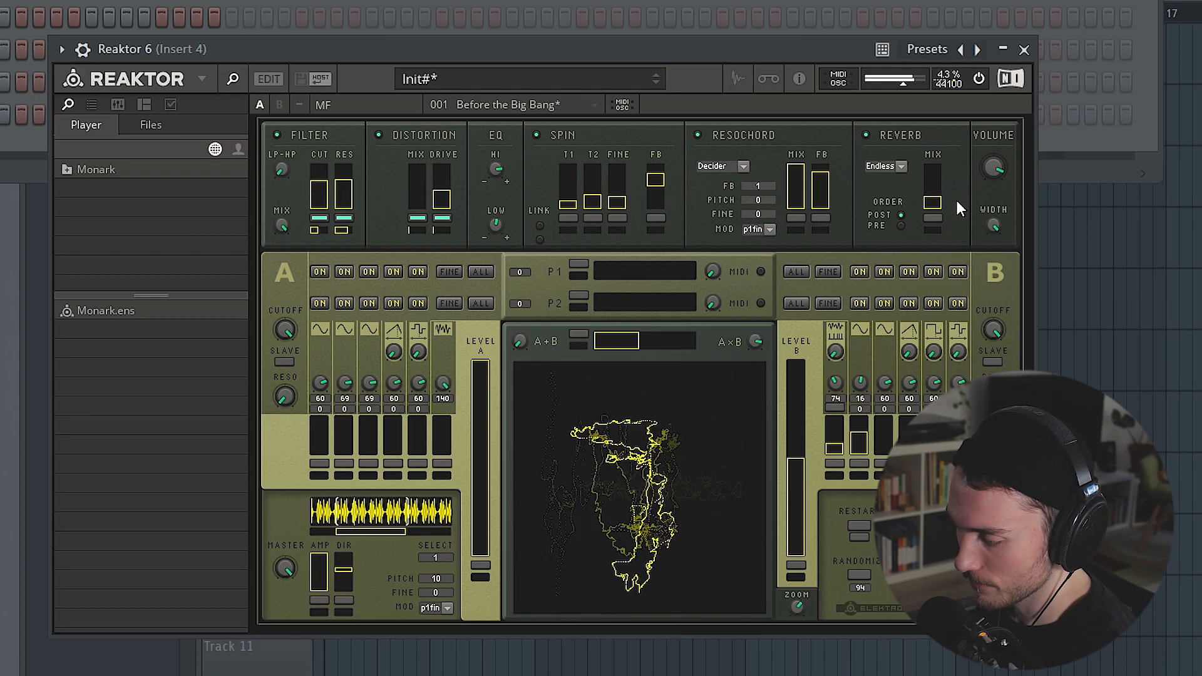
Switch section A's sampler to sample 7 and adjust its Master knob.
{"action": "left_click", "coordinate": [451, 555]}
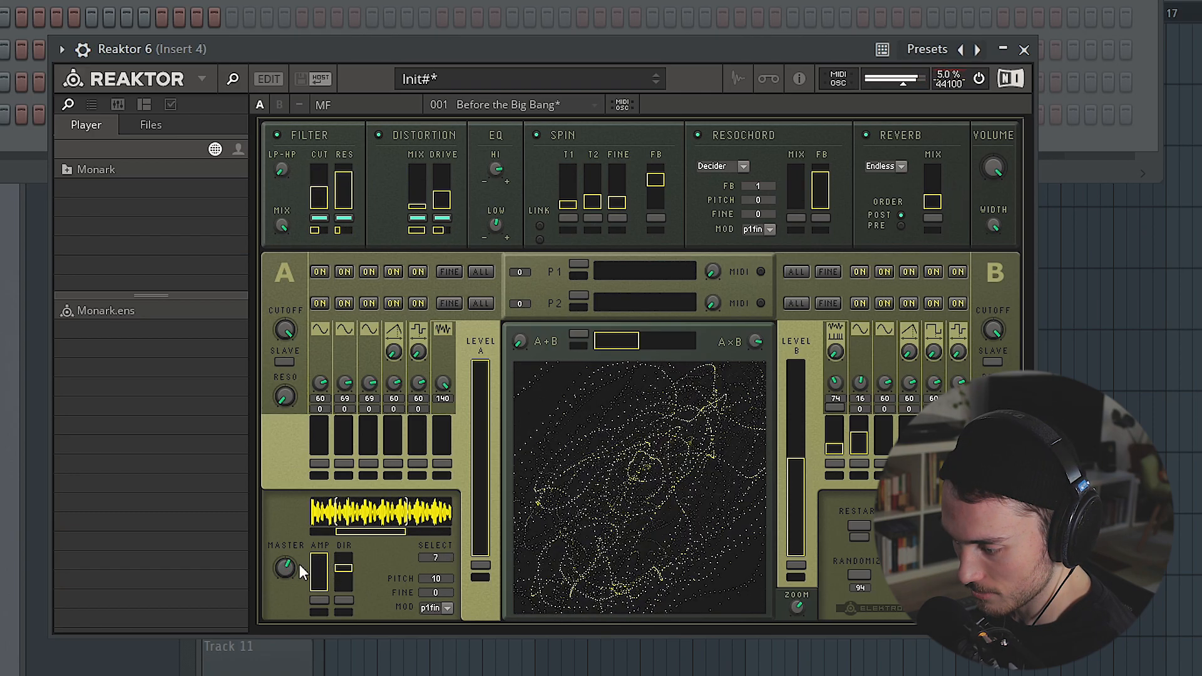
{"action": "left_click_drag", "start_coordinate": [300, 564], "coordinate": [301, 550]}
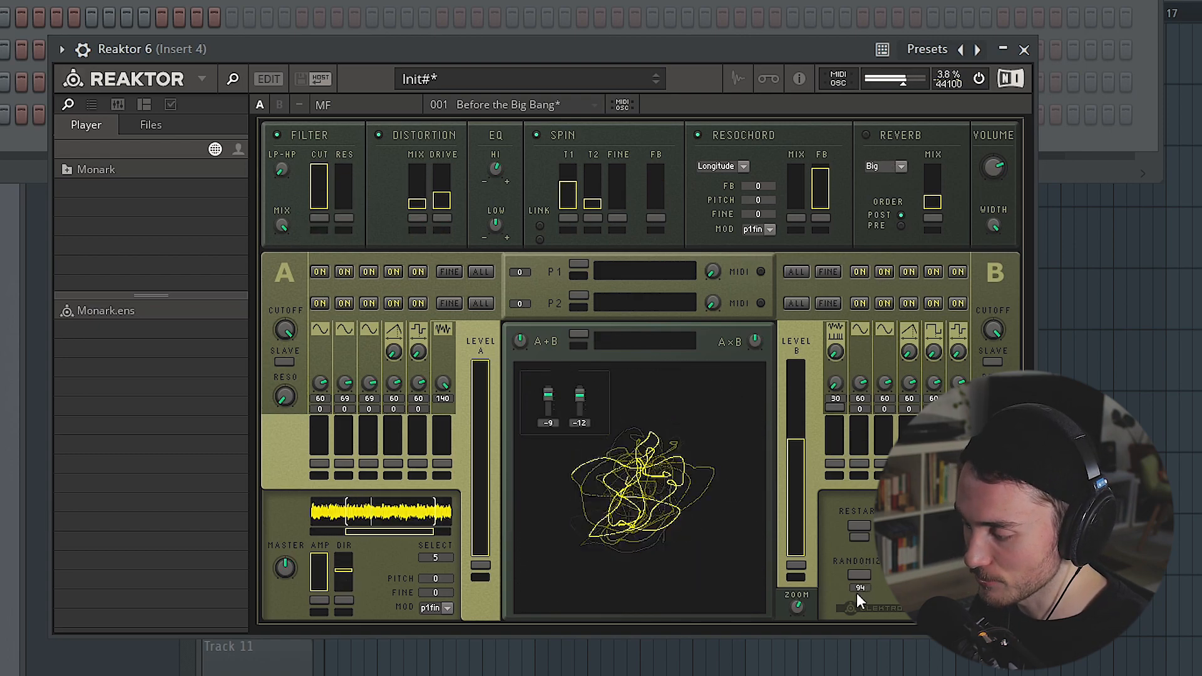
Set the randomize amount to 75 and randomize the patch twice.
{"action": "mouse_move", "coordinate": [858, 588]}
{"action": "left_mouse_down"}
{"action": "mouse_move", "coordinate": [862, 660]}
{"action": "mouse_move", "coordinate": [865, 579]}
{"action": "left_mouse_up"}
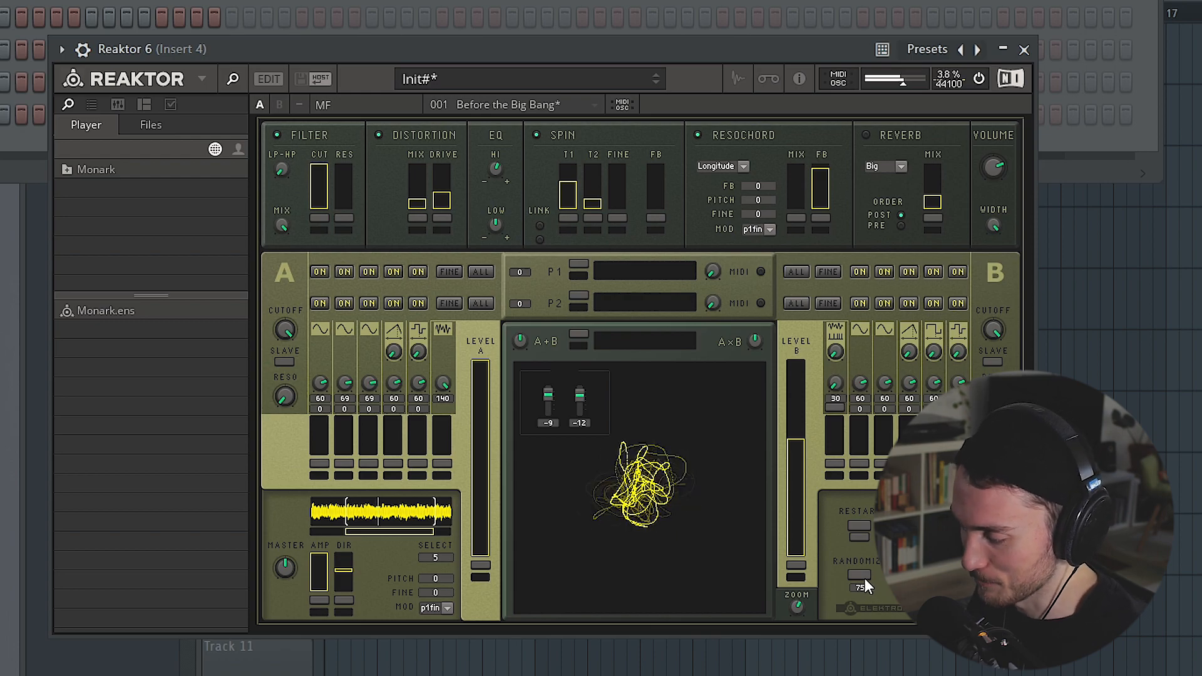
{"action": "left_click", "coordinate": [860, 572]}
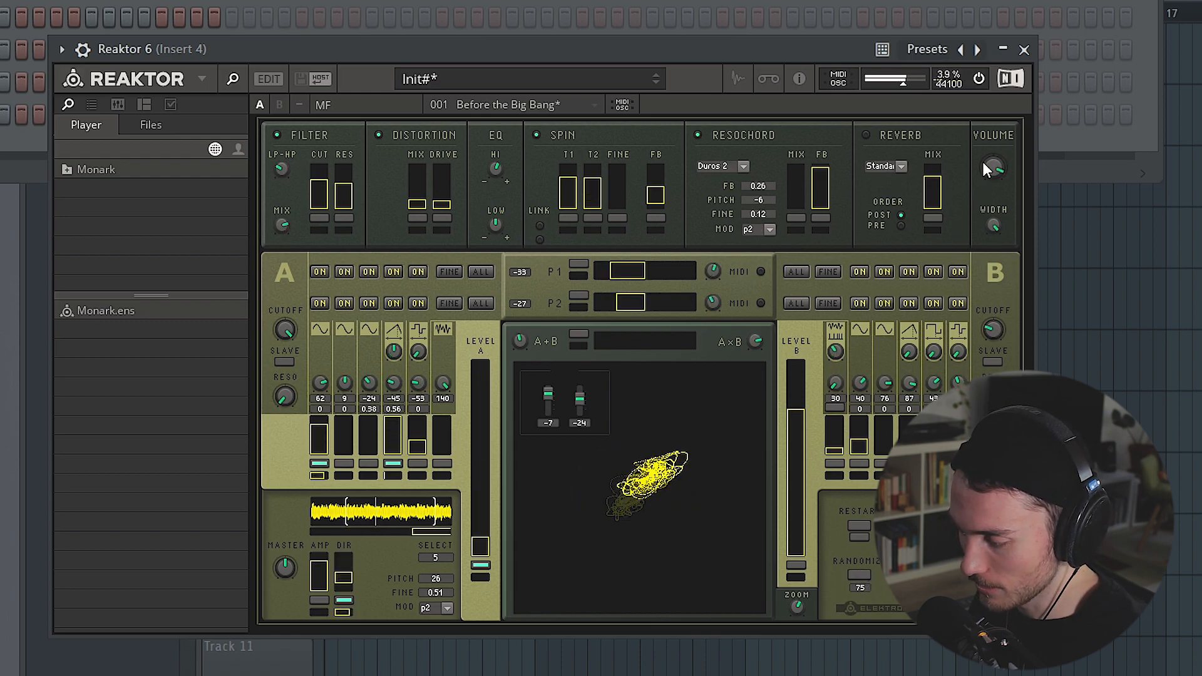
{"action": "left_click", "coordinate": [859, 574]}
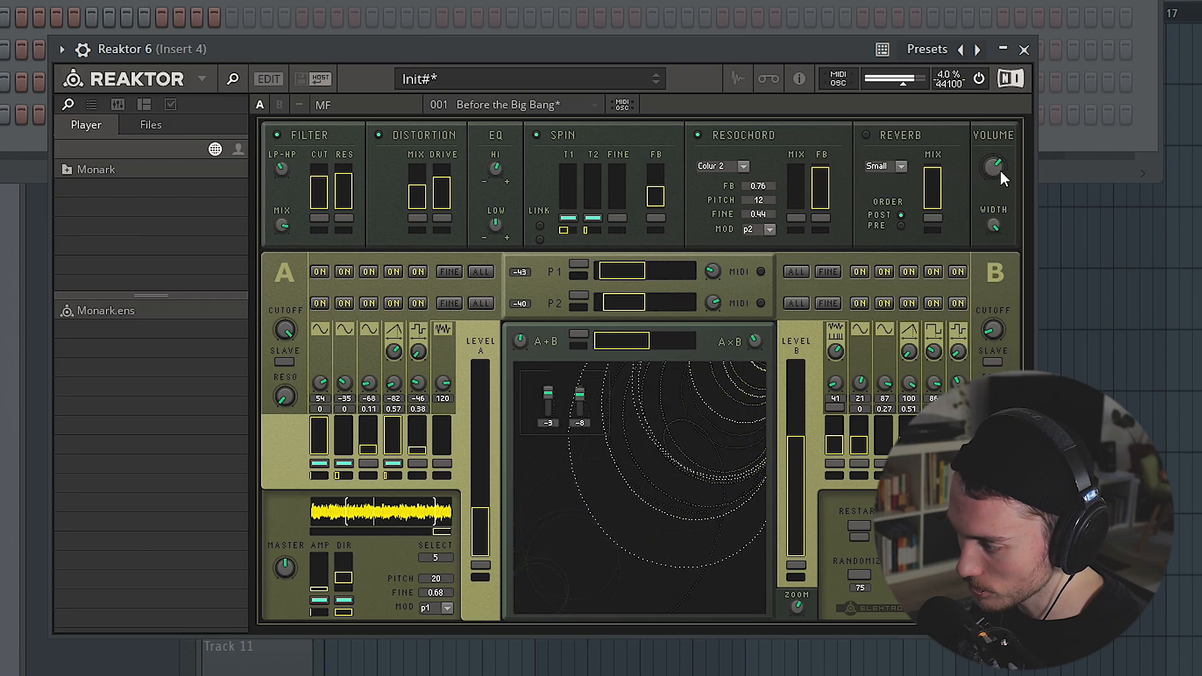
Readjust the output volume and raise the distortion drive to full.
{"action": "left_click_drag", "start_coordinate": [998, 162], "coordinate": [1009, 139]}
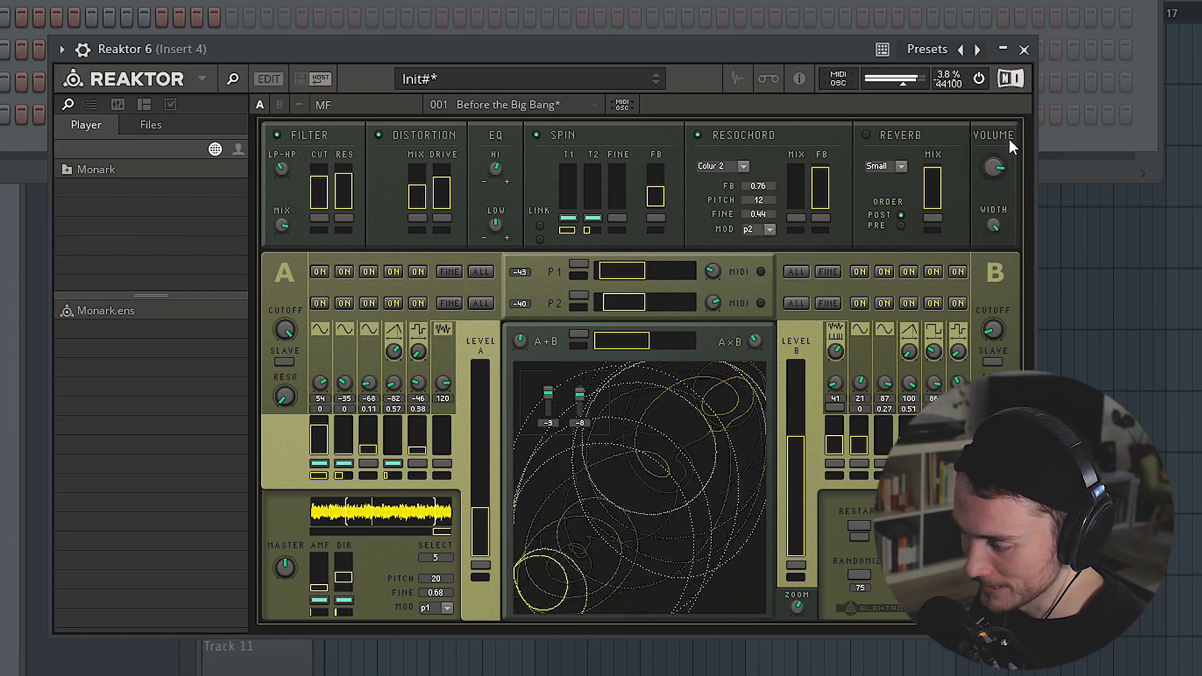
{"action": "left_click_drag", "start_coordinate": [447, 168], "coordinate": [423, 177]}
{"action": "left_click_drag", "start_coordinate": [985, 165], "coordinate": [992, 169]}
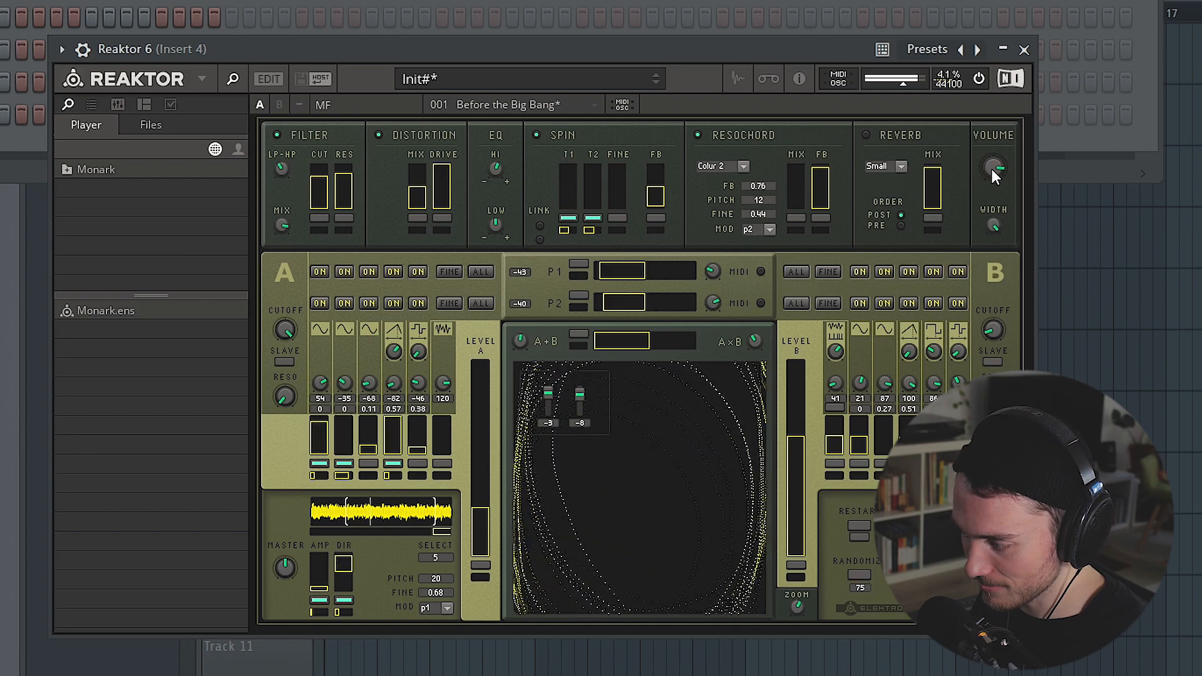
Set the randomize amount to 98 and randomize the patch several times.
{"action": "left_click", "coordinate": [858, 572]}
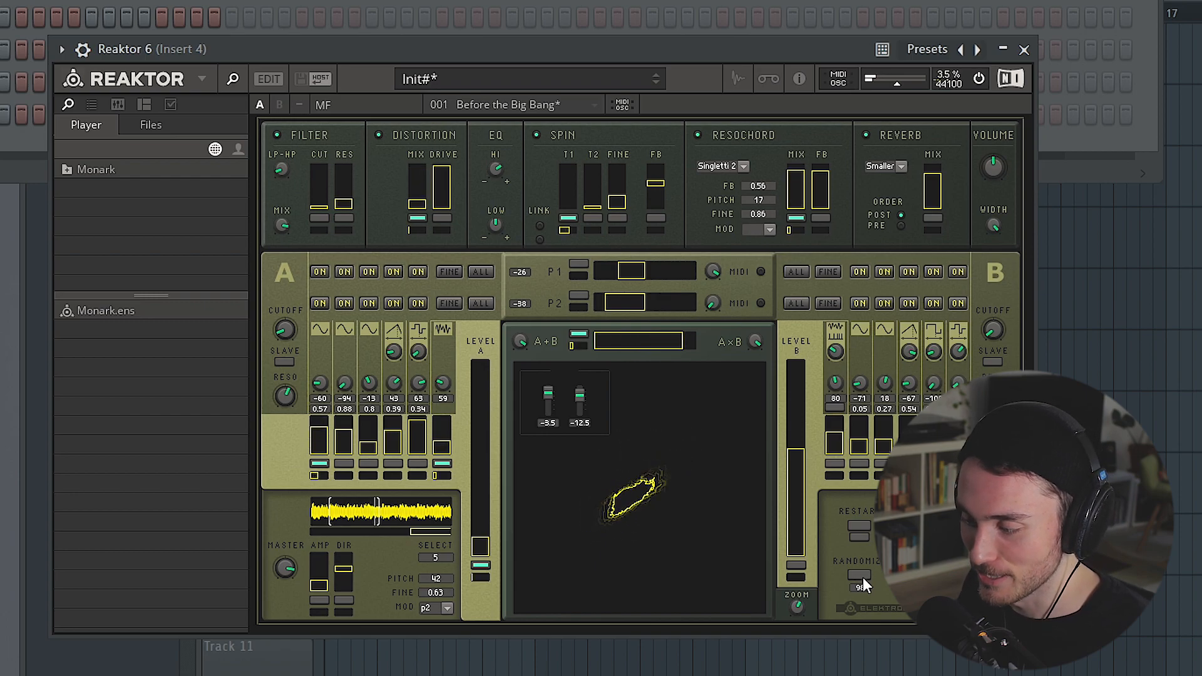
{"action": "left_click", "coordinate": [860, 575]}
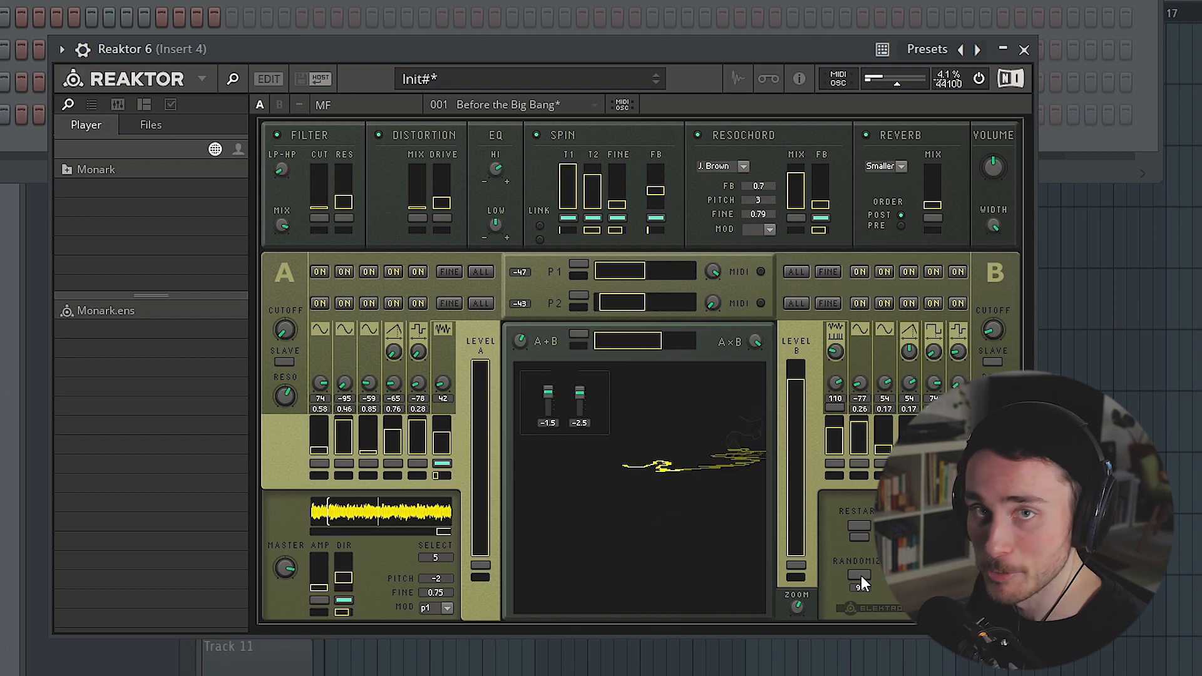
{"action": "left_click", "coordinate": [860, 577]}
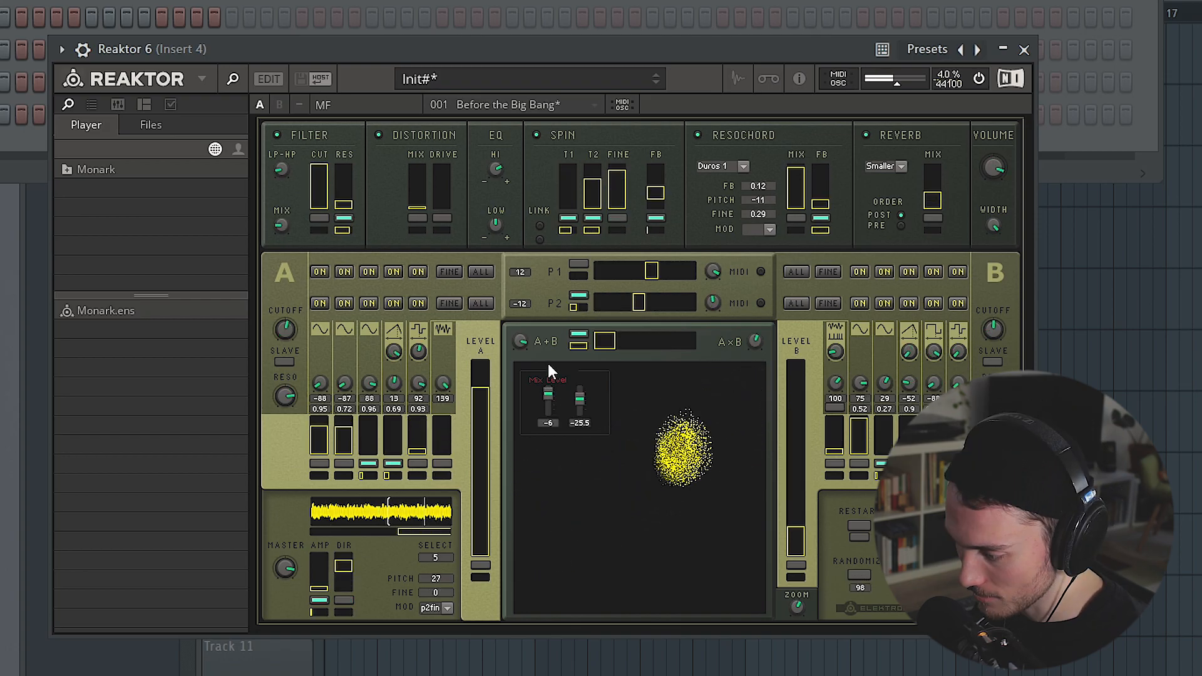